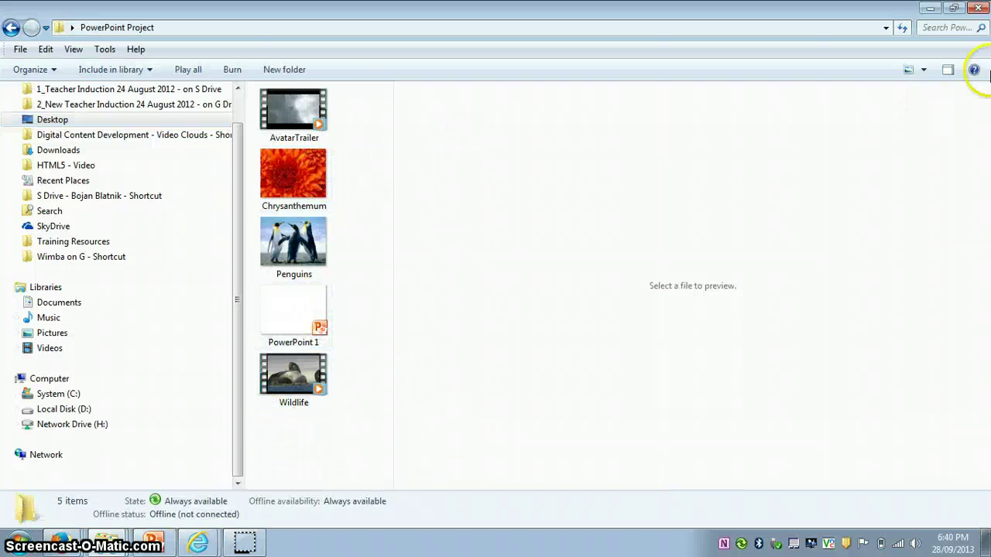
Step: Insert the AvatarTrailer video from Desktop\PowerPoint Project onto slide 1
left_click(931, 9)
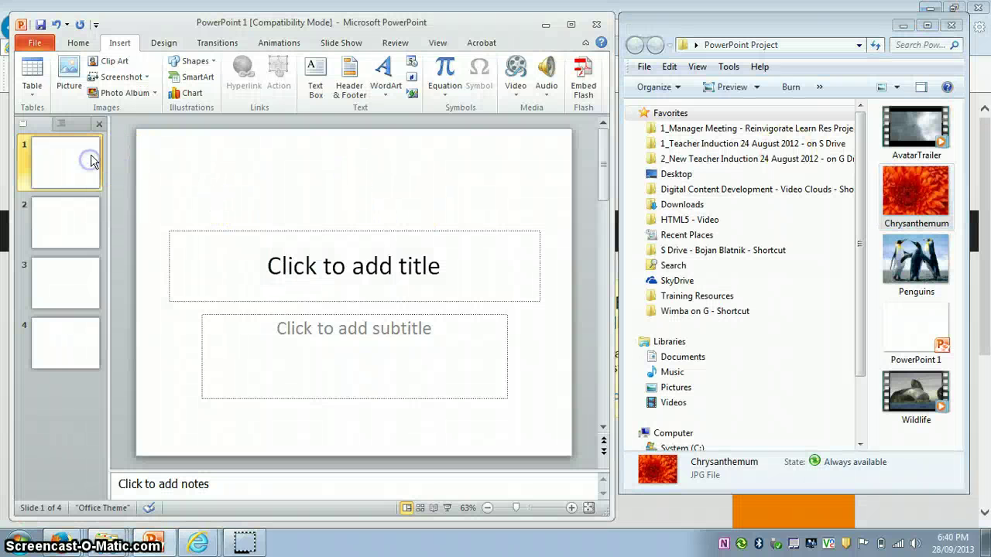
left_click(78, 43)
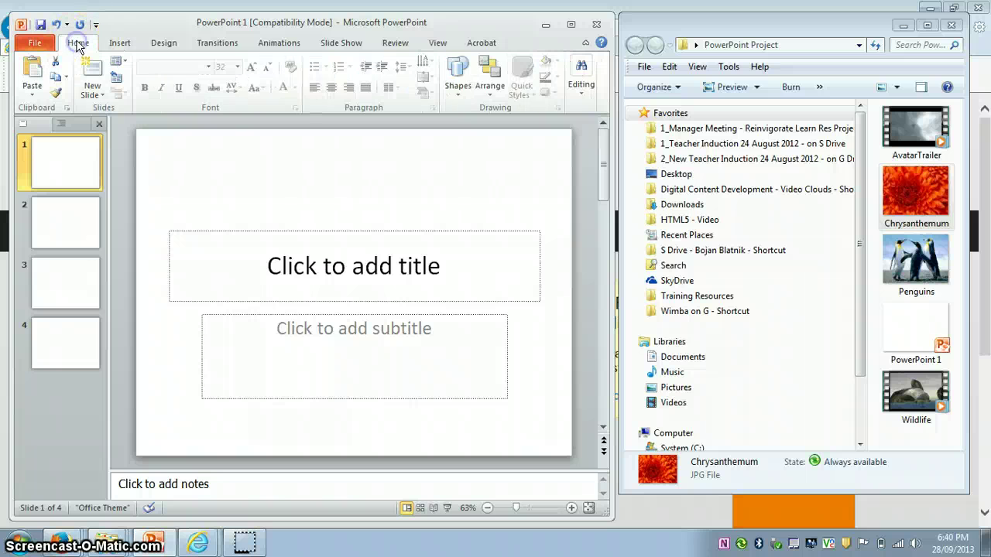
left_click(120, 43)
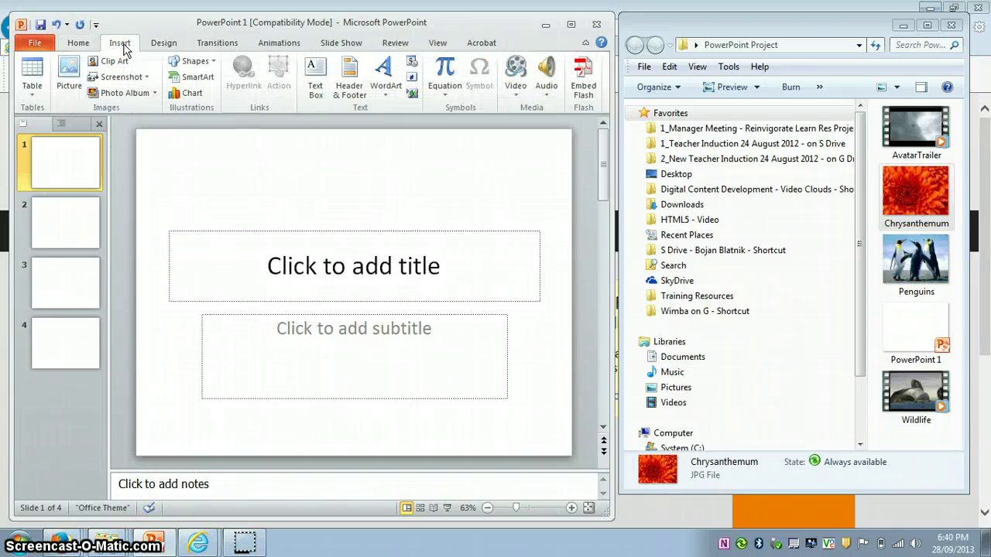
left_click(518, 91)
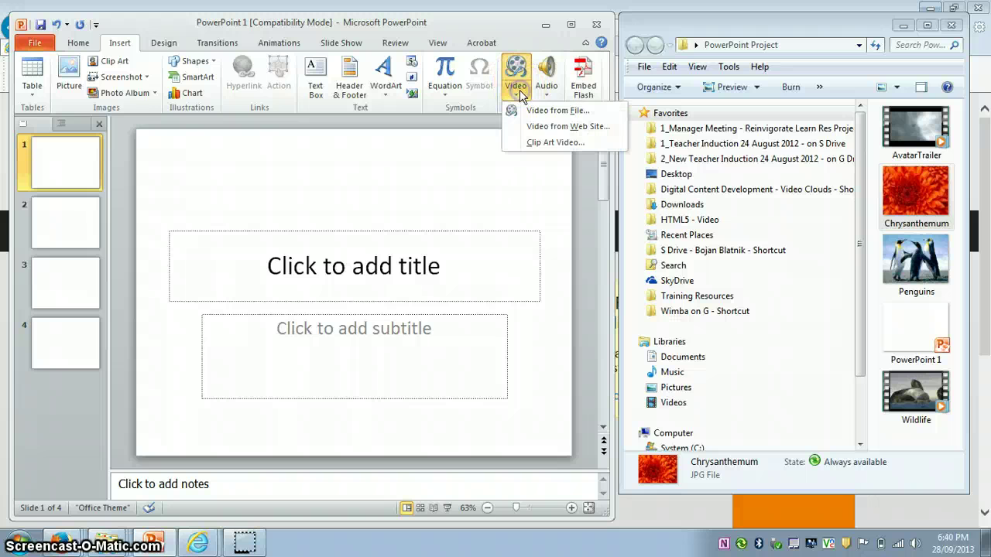
left_click(570, 115)
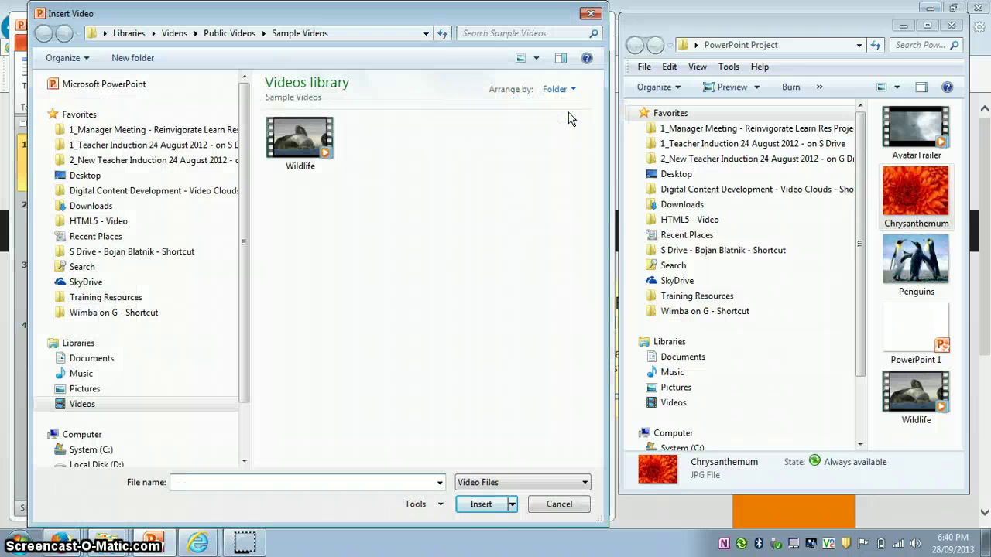
left_click(84, 176)
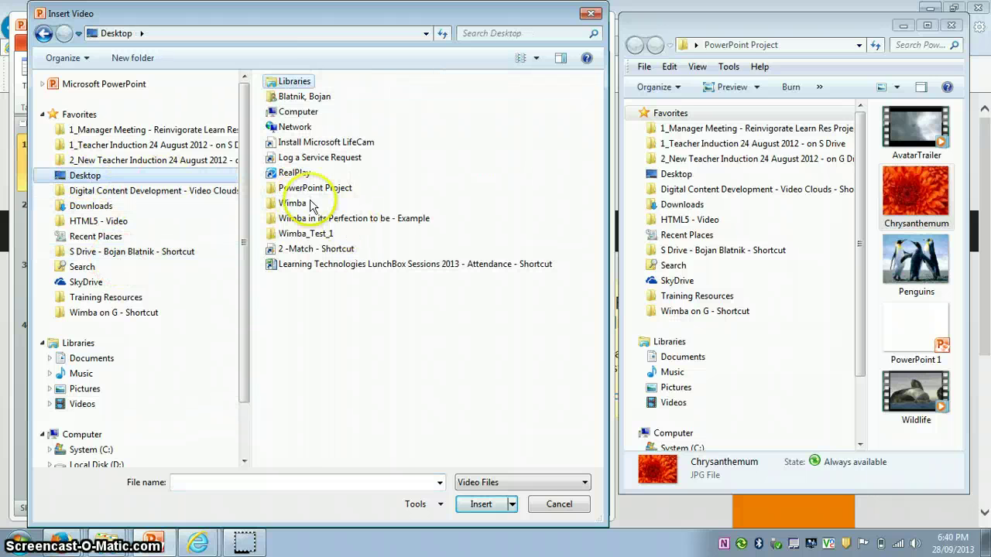
double_click(306, 191)
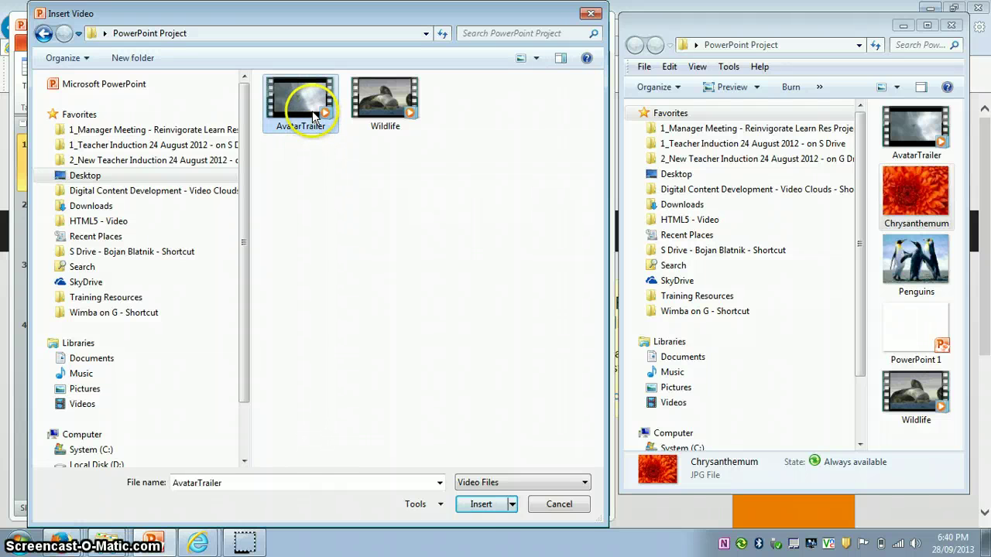
left_click(481, 504)
Step: Resize the video to 11 cm by 19.56 cm and position it near the slide centre
left_click_drag(325, 285, 278, 243)
left_click_drag(450, 326, 493, 343)
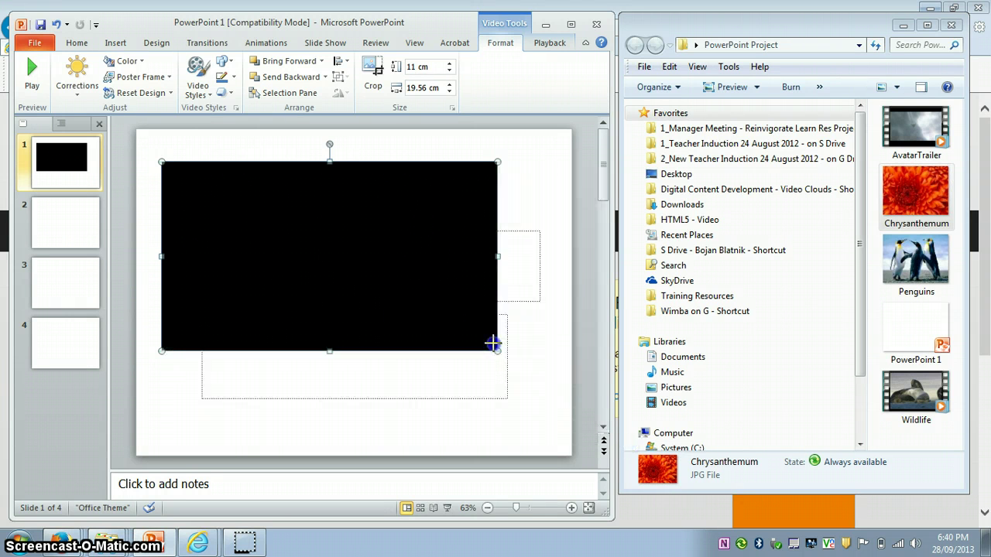
left_click(542, 391)
left_click_drag(380, 311, 414, 338)
Step: Insert the Wildlife video onto slide 2 and nudge it slightly up
left_click(63, 221)
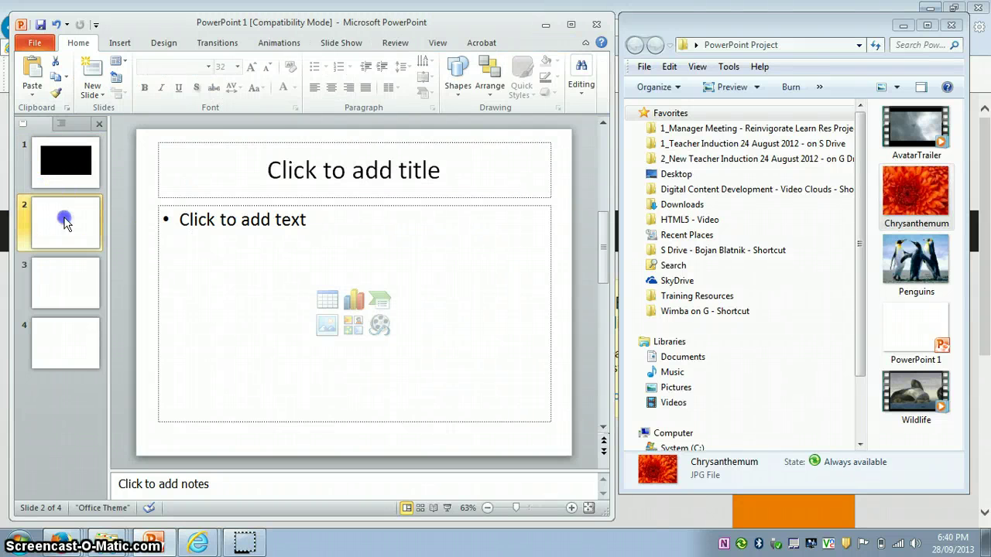
left_click(120, 43)
left_click(516, 87)
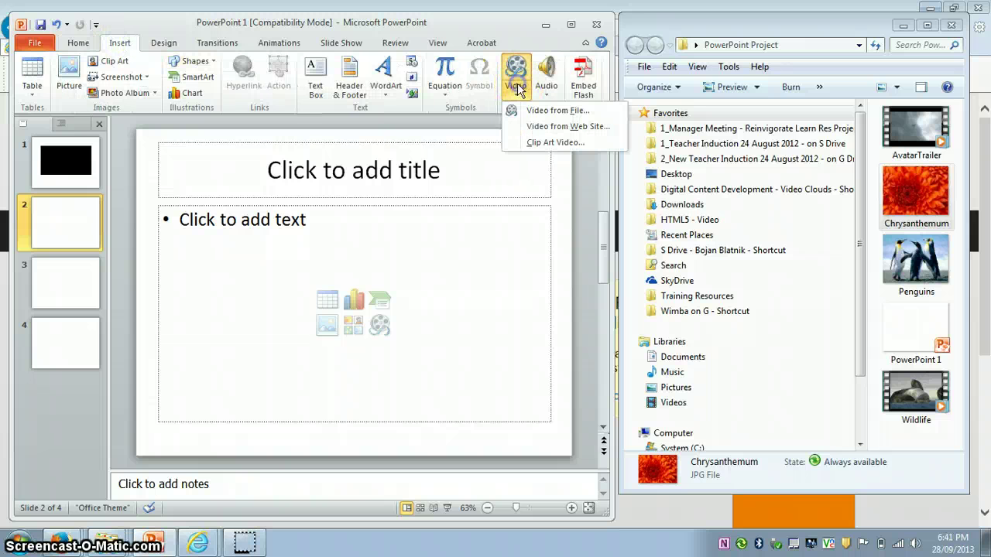
left_click(575, 110)
left_click(385, 99)
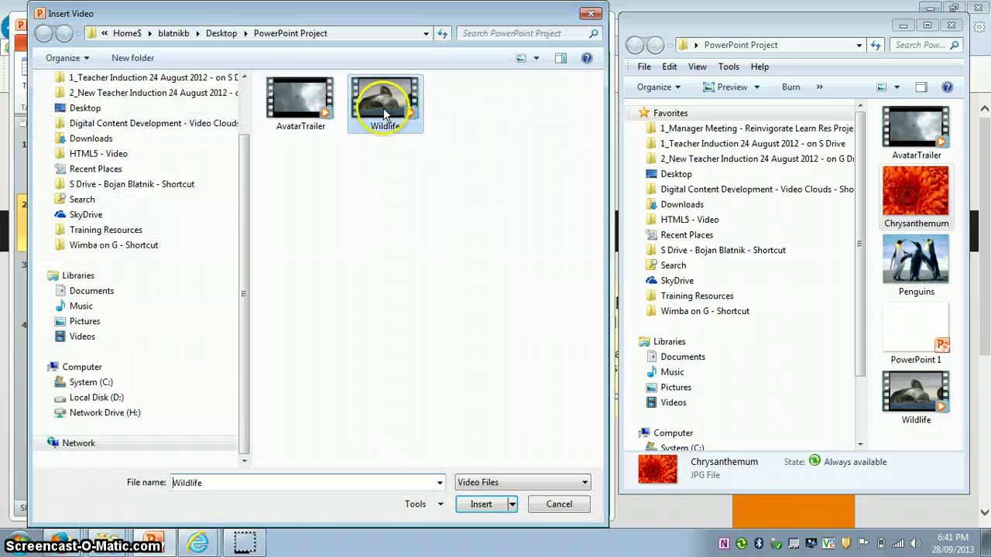
left_click(481, 504)
left_click_drag(234, 248, 237, 224)
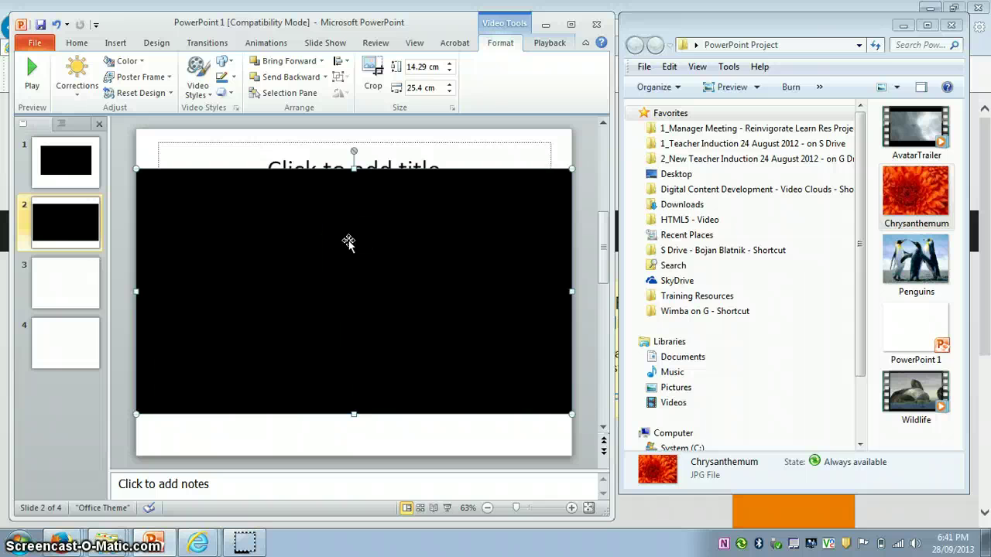
left_click(449, 509)
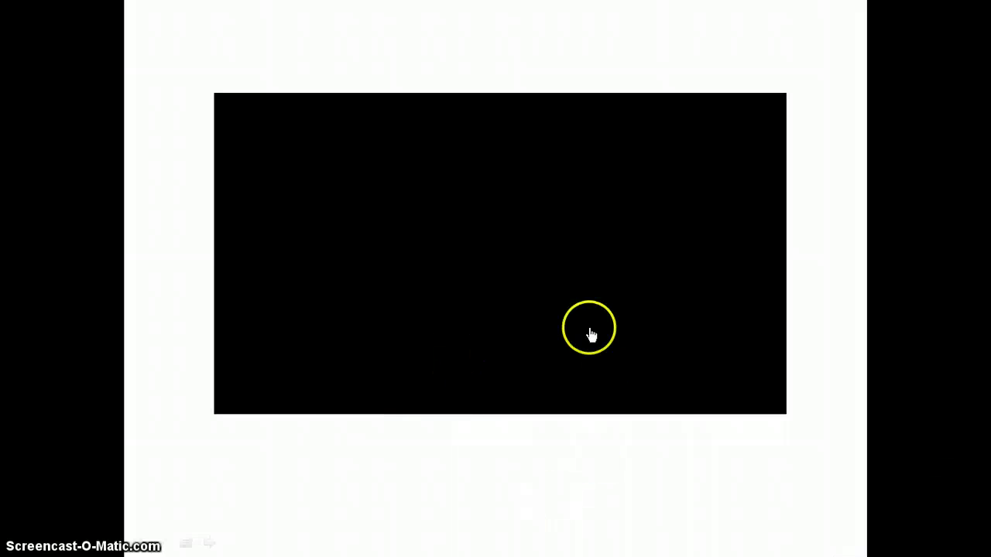
left_click(455, 284)
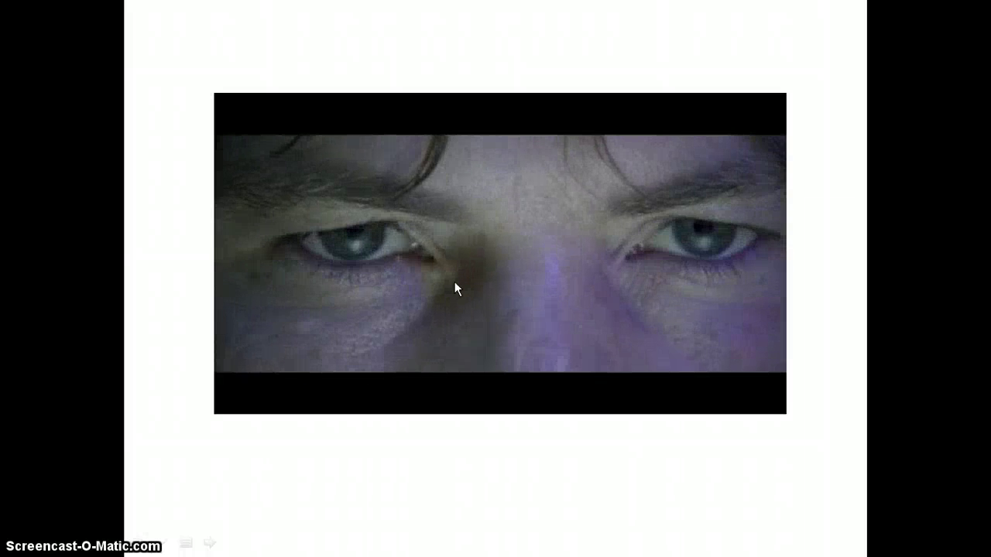
left_click(455, 285)
left_click(447, 483)
left_click(449, 493)
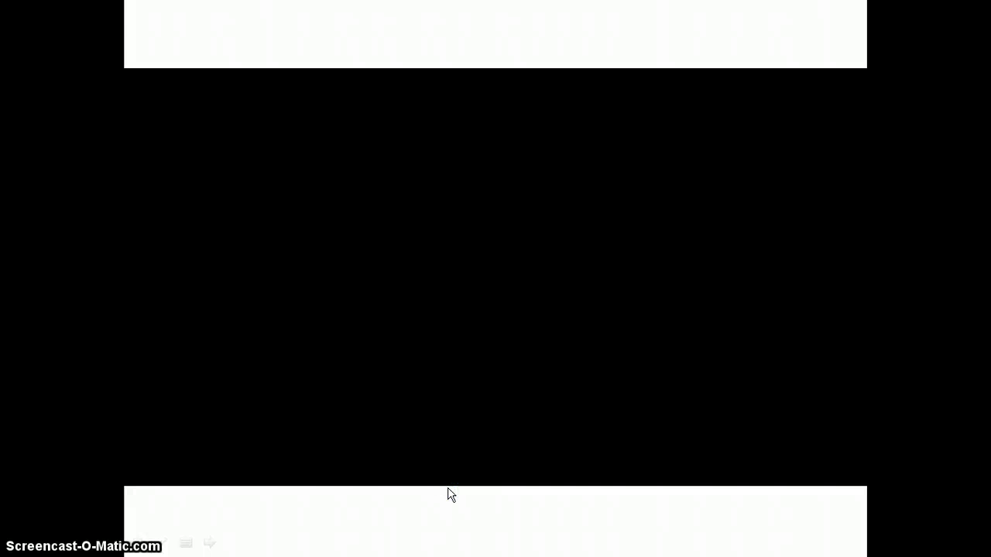
left_click(445, 234)
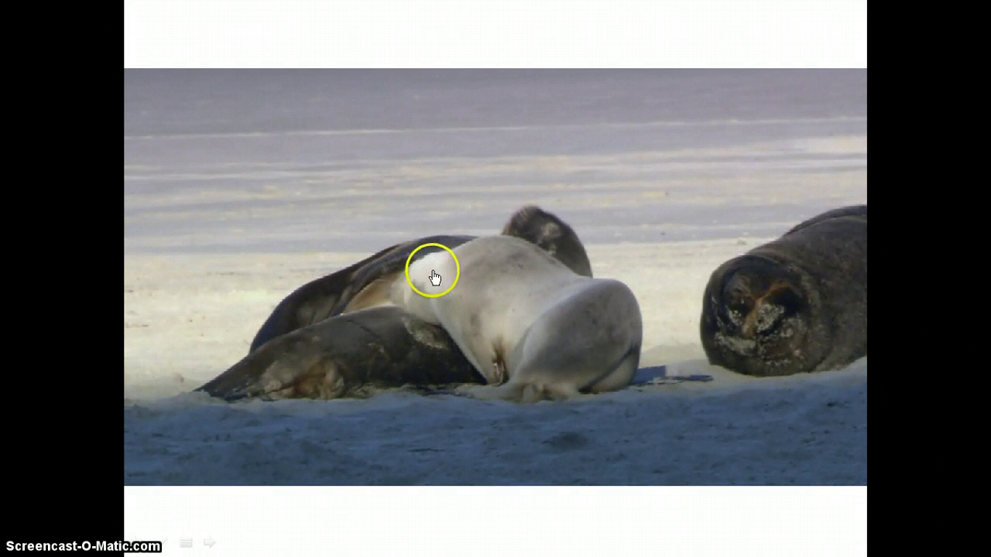
key("Escape")
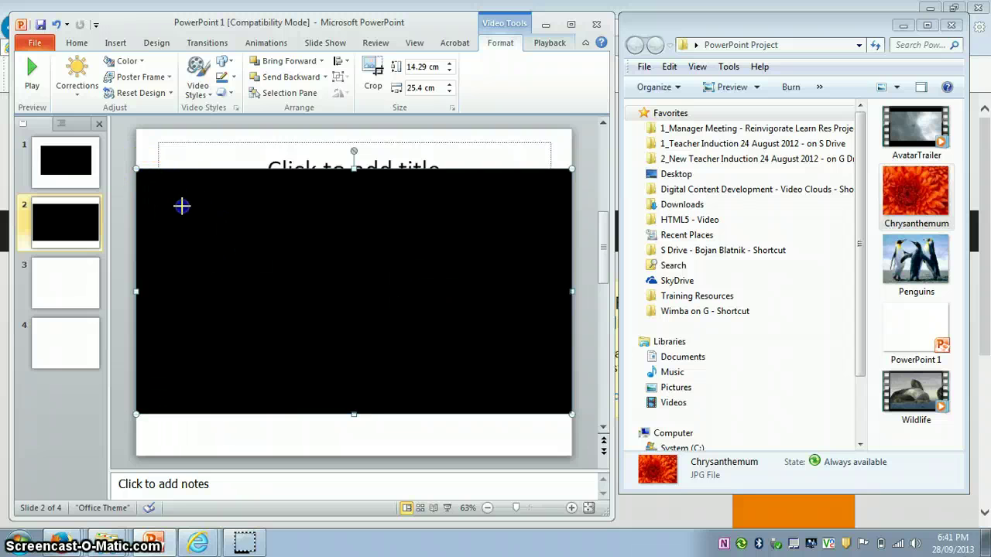
Step: Shrink the Wildlife video to 12.21 cm by 21.7 cm, then select slide 1's video
left_click_drag(177, 203, 199, 205)
left_click_drag(348, 307, 327, 297)
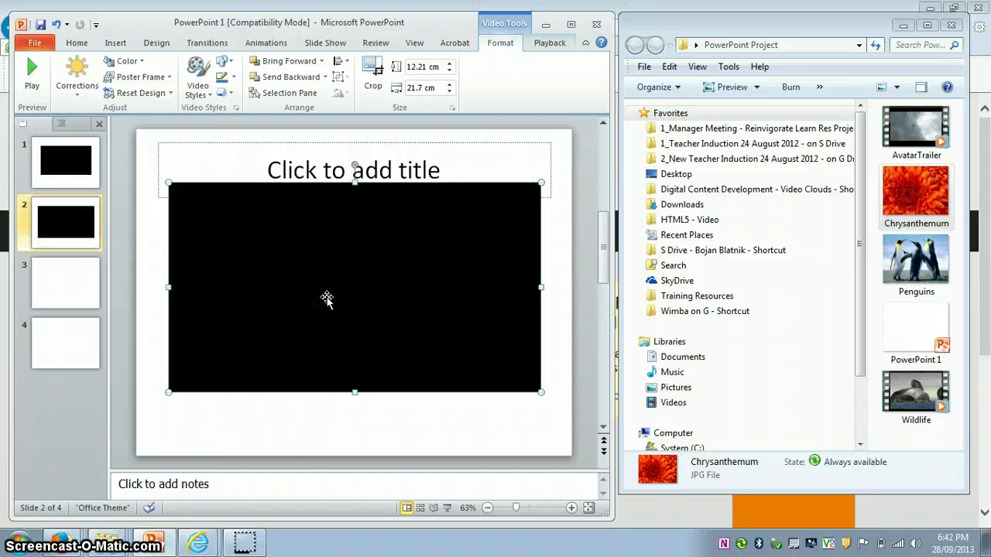
left_click(226, 268)
left_click(67, 163)
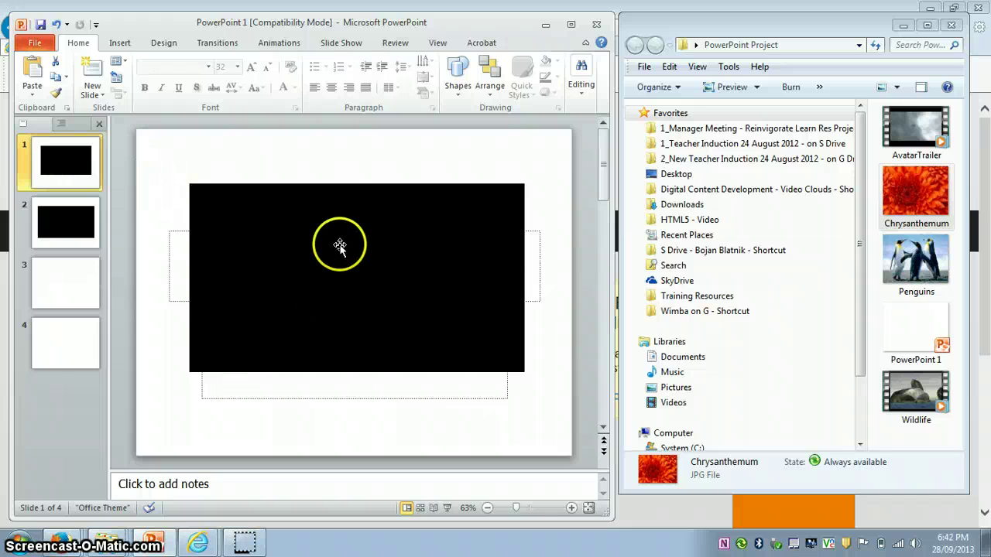
left_click(315, 269)
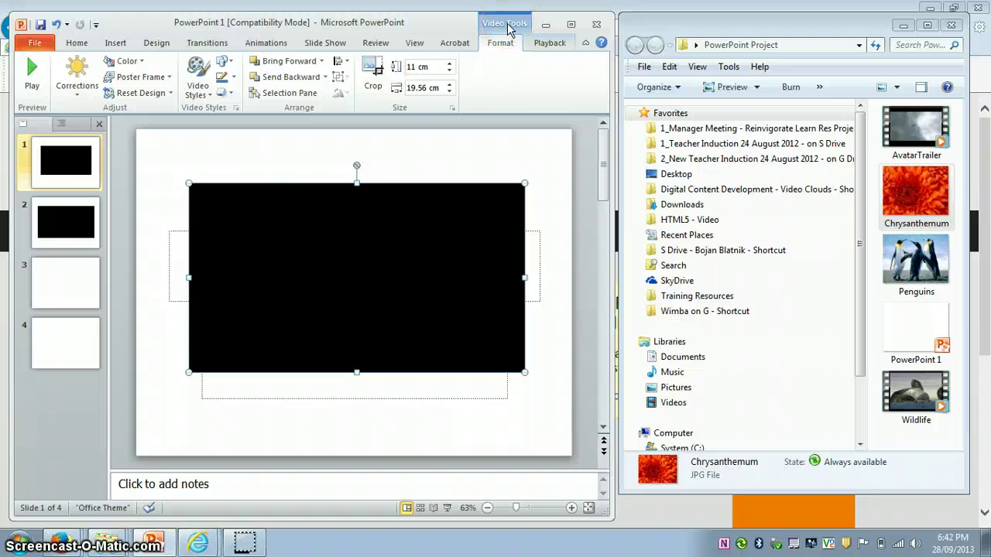
Step: Set the slide 1 video to start automatically
left_click(548, 44)
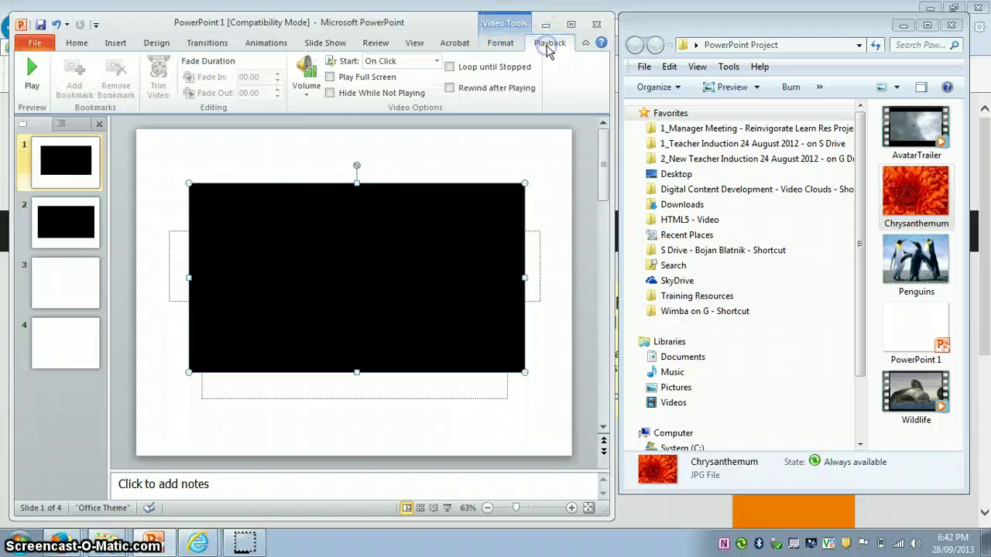
left_click(433, 61)
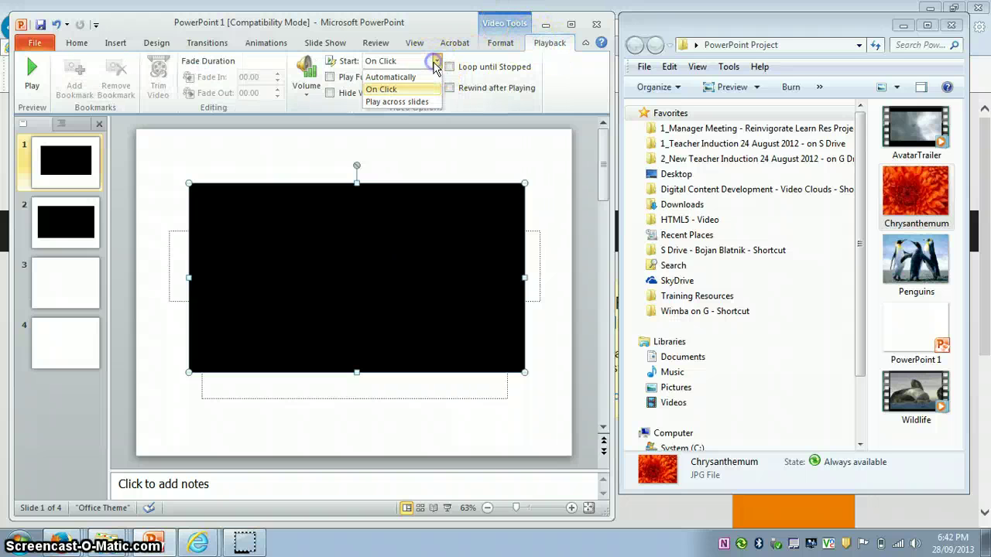
left_click(414, 79)
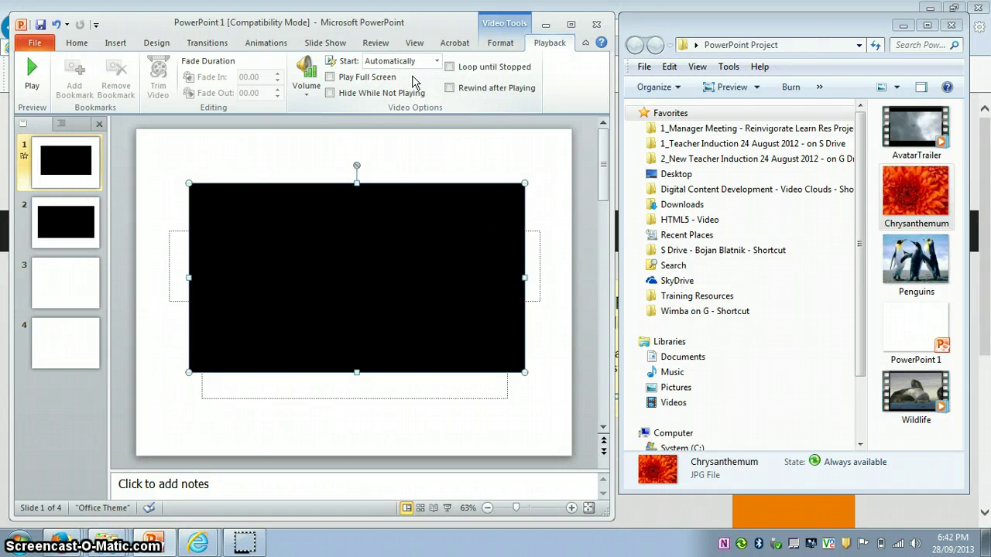
Step: Set the slide 2 Wildlife video to start automatically, then play the slide show from slide 1
left_click(65, 224)
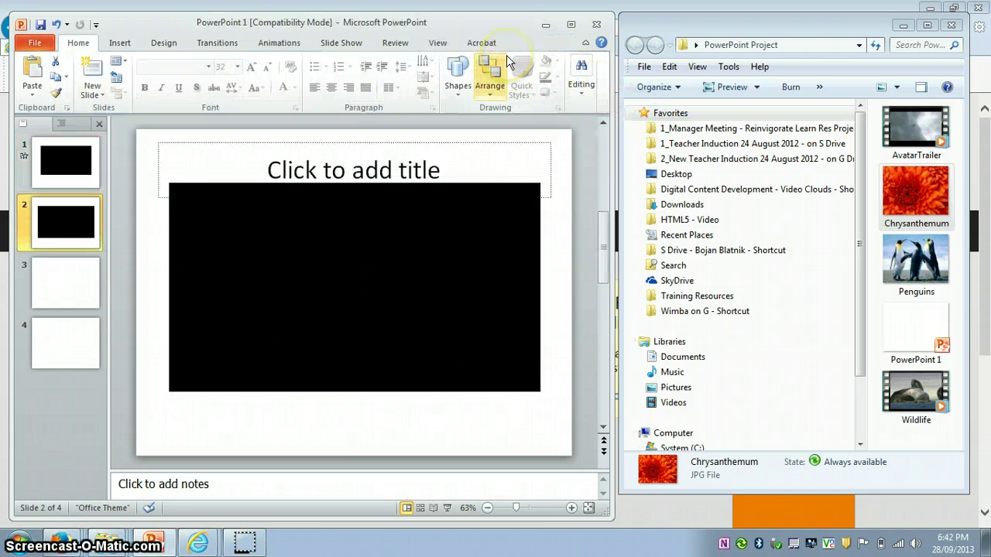
left_click(400, 239)
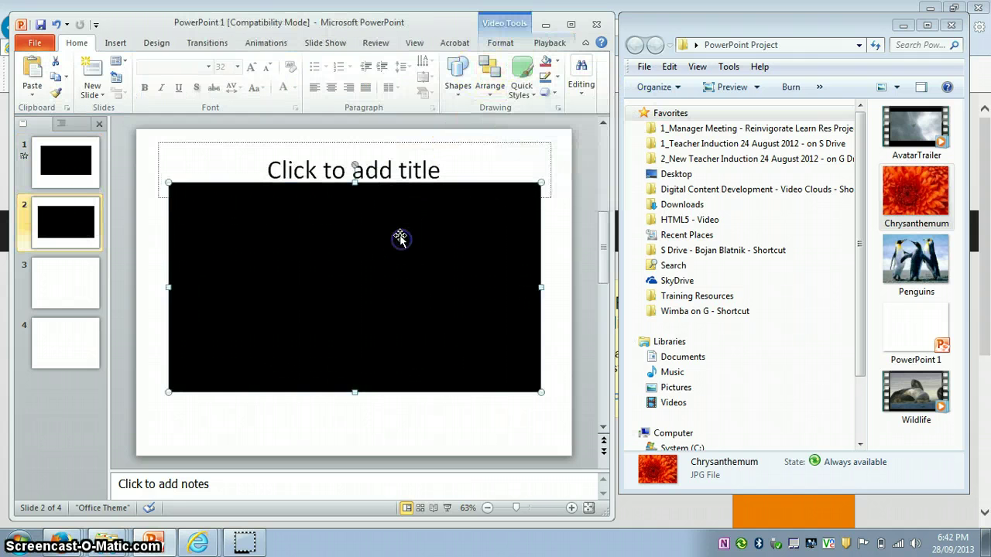
left_click(554, 44)
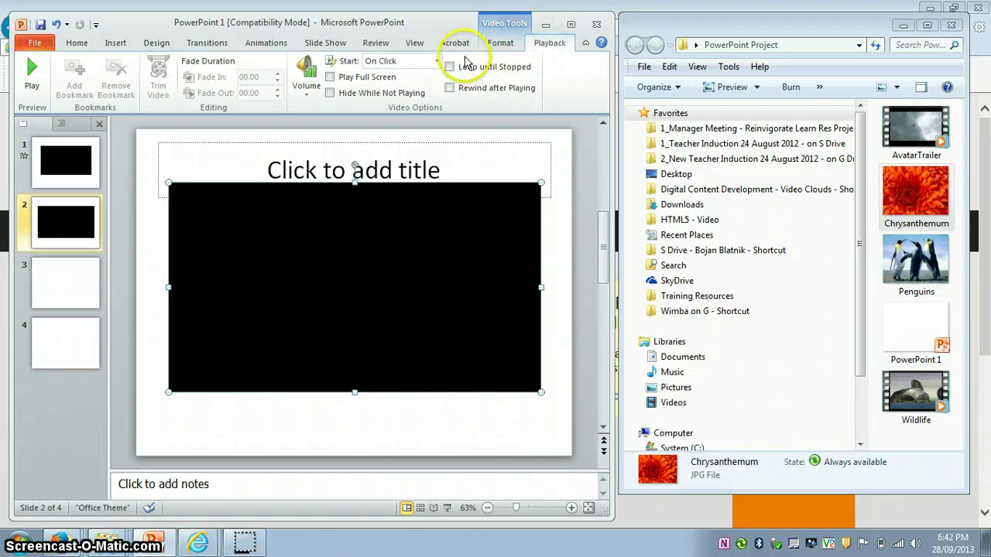
left_click(436, 62)
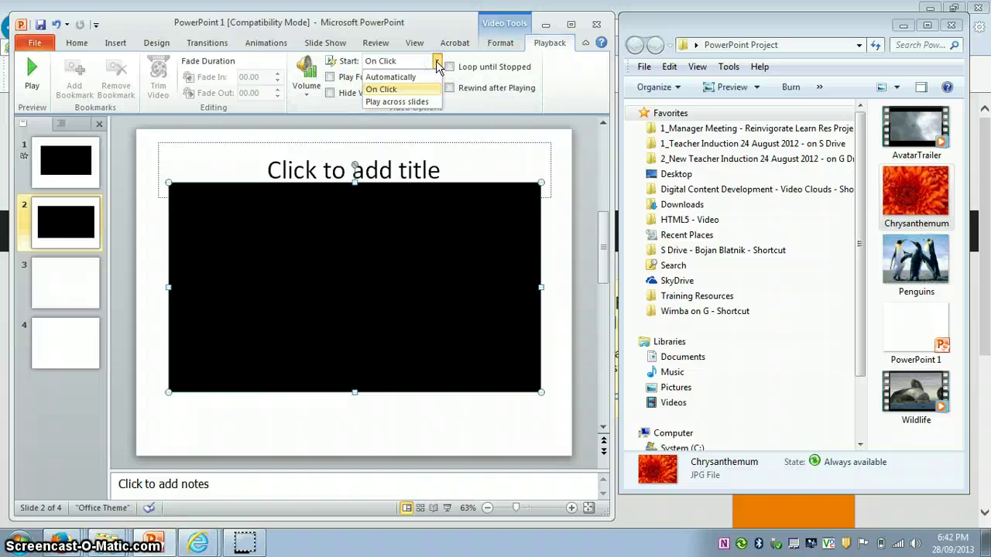
left_click(395, 77)
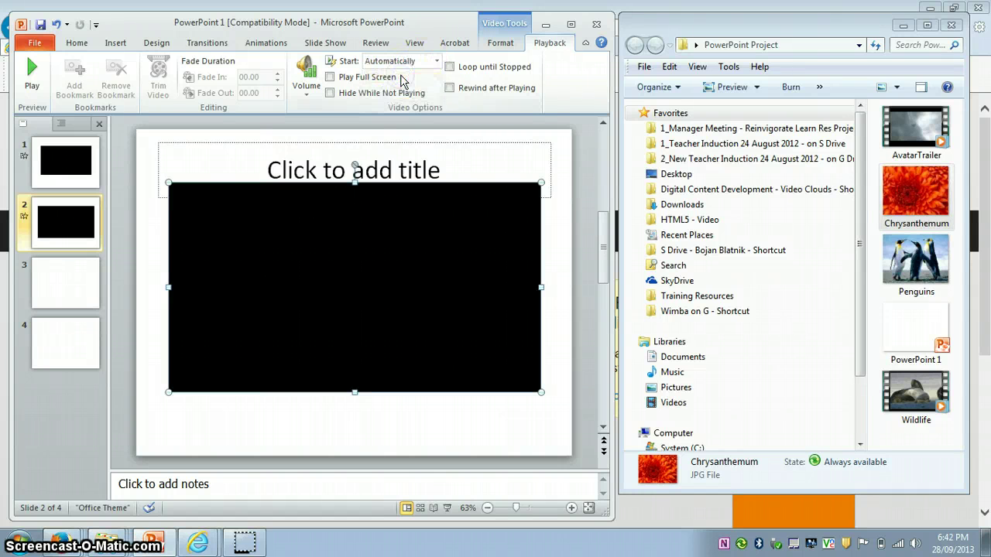
left_click(67, 162)
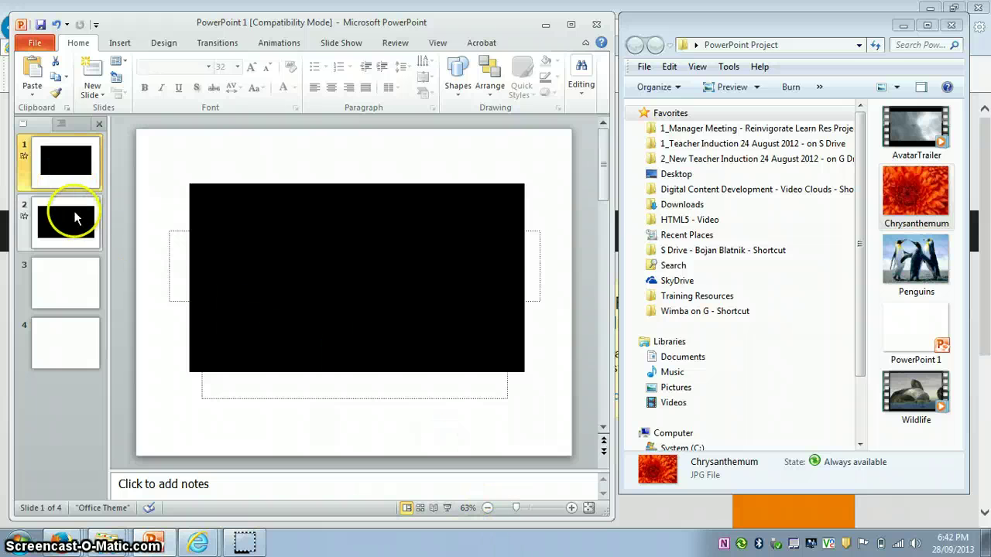
left_click(447, 508)
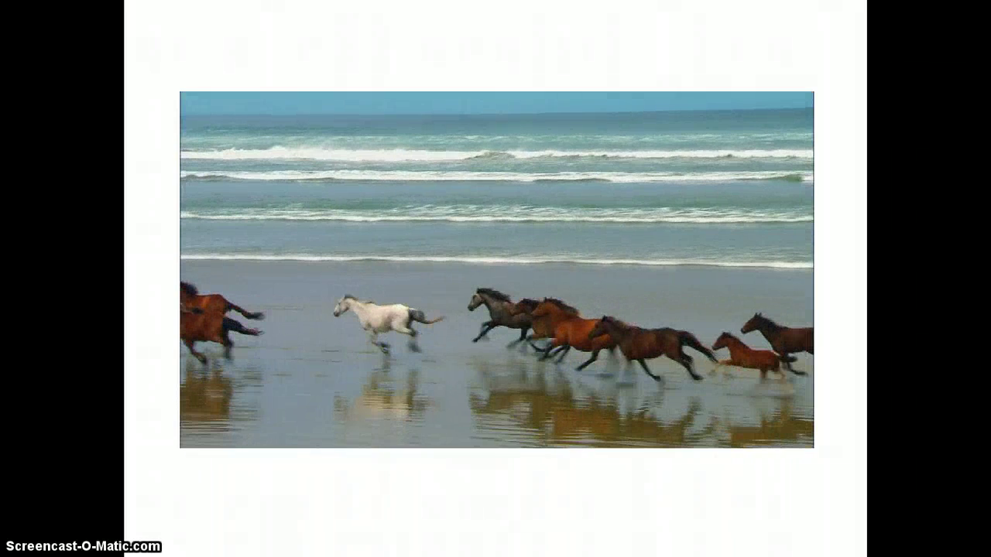
Step: End the slide show and return to normal editing view
key("Escape")
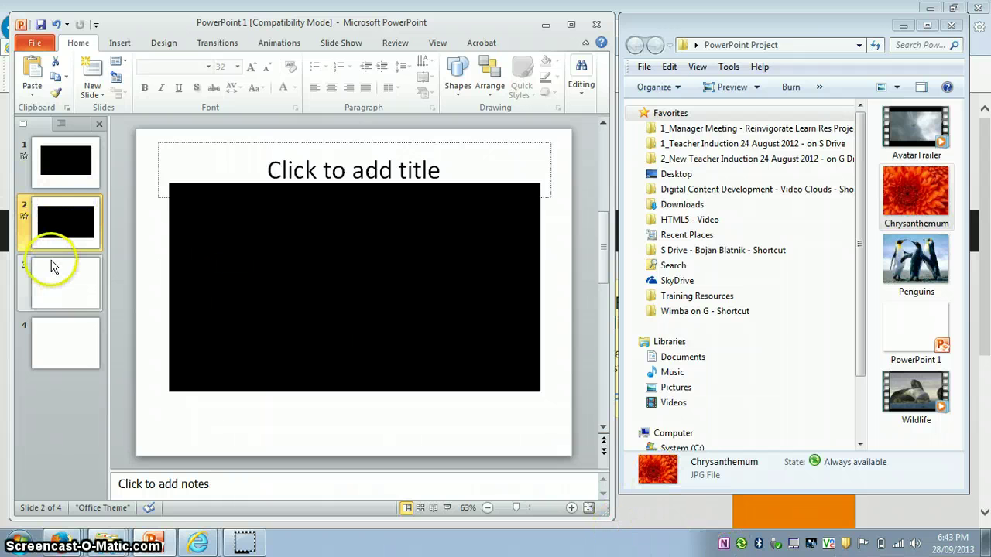
Step: Insert the Chrysanthemum picture from the PowerPoint Project folder onto slide 3
left_click(66, 285)
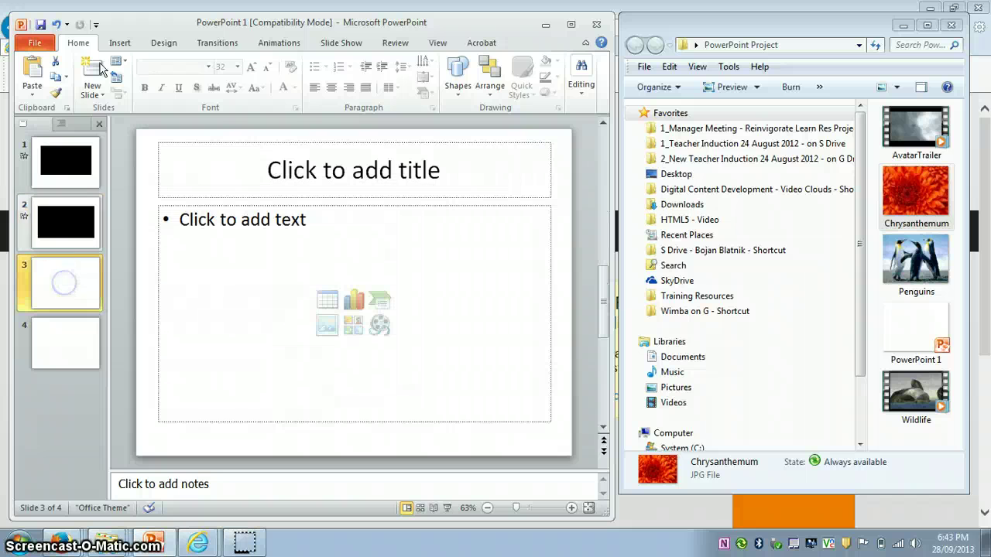
left_click(120, 43)
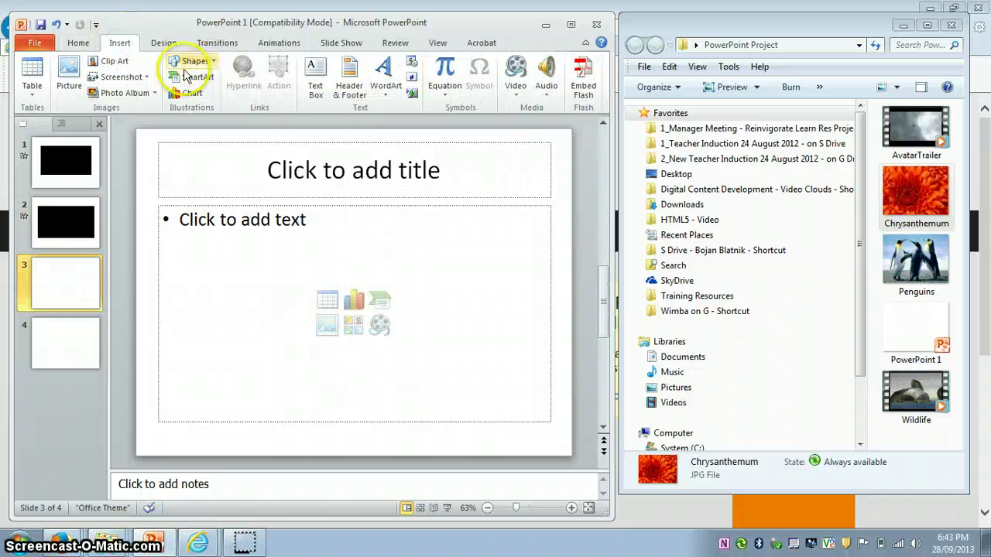
left_click(72, 79)
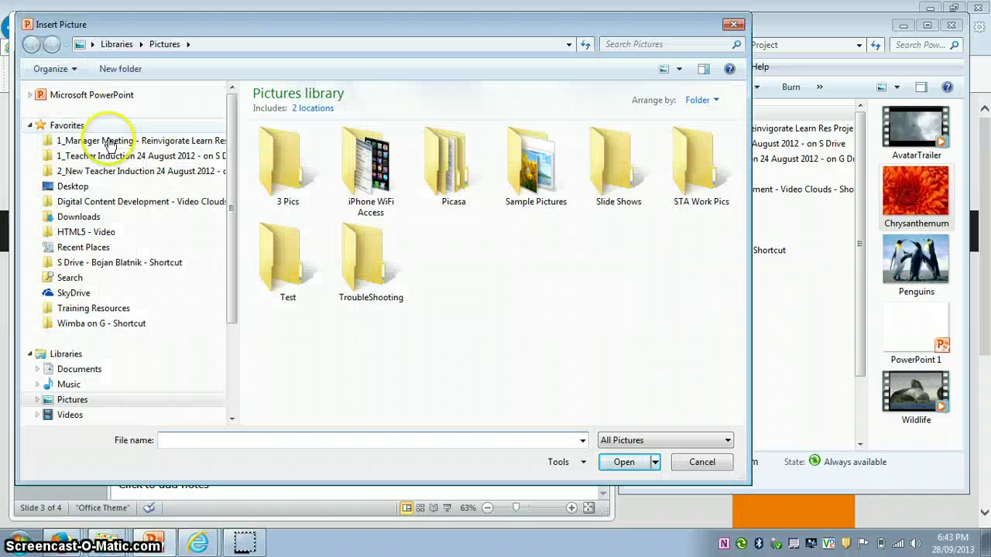
left_click(63, 188)
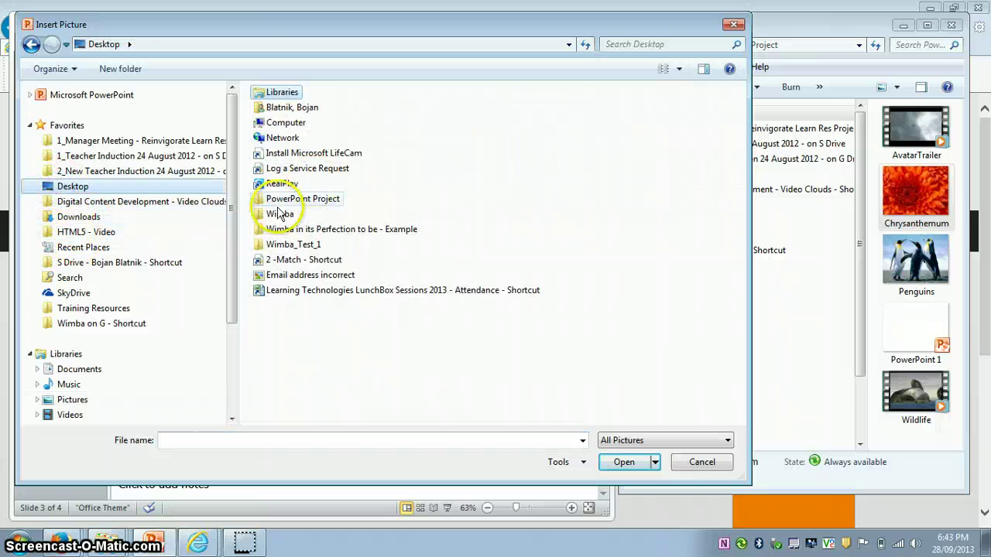
double_click(280, 198)
left_click(290, 140)
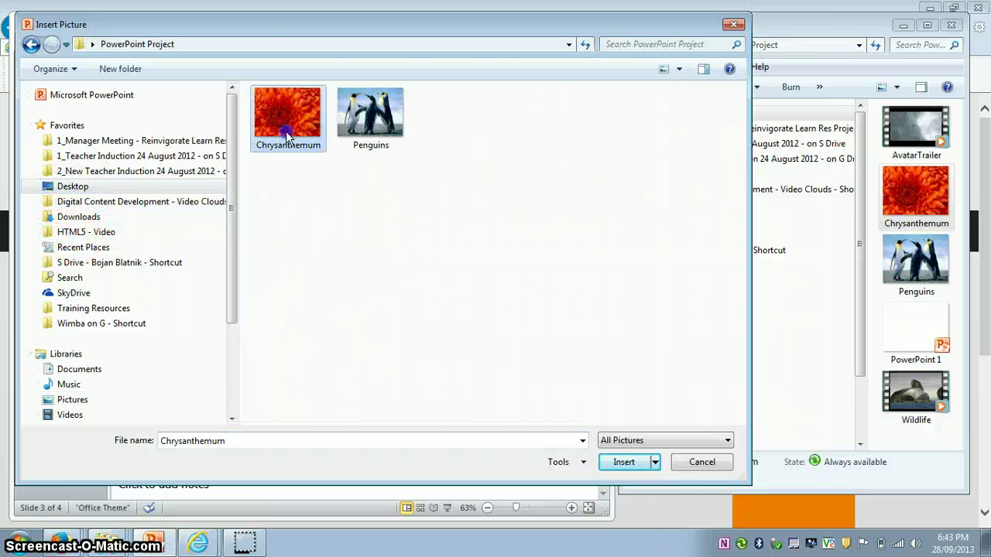
left_click(624, 462)
Step: Stretch the Chrysanthemum picture from the top-left corner to fill the whole slide
left_click_drag(398, 332, 323, 256)
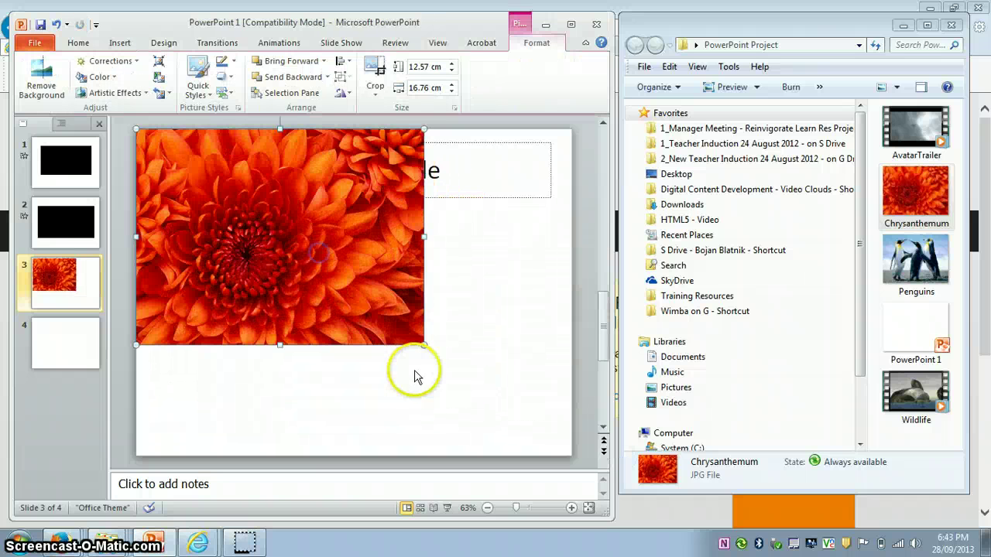
left_click_drag(422, 344, 516, 442)
left_click(94, 298)
left_click(74, 325)
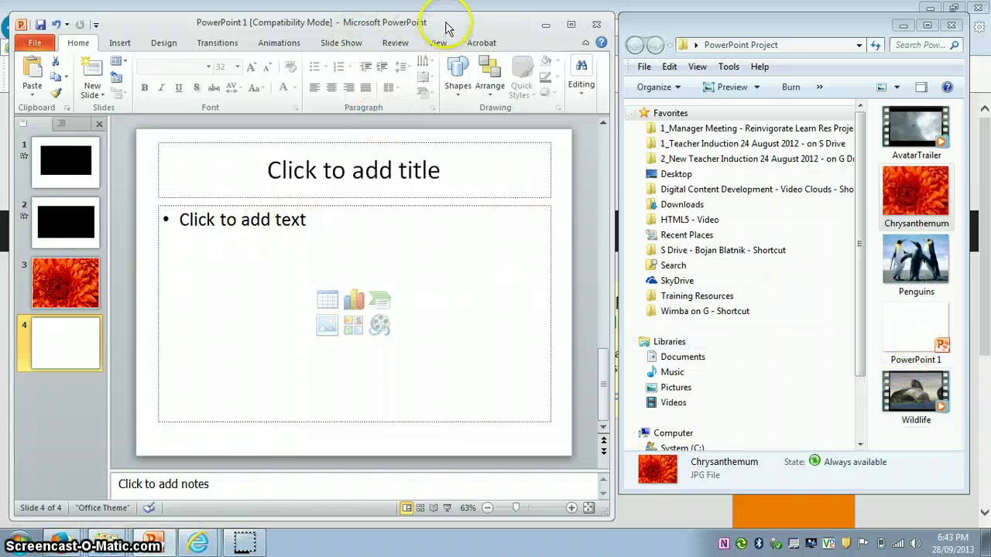
Step: Drag the Penguins picture from the Explorer folder onto slide 4
left_click_drag(442, 23, 439, 16)
mouse_move(790, 23)
left_mouse_down()
mouse_move(800, 20)
mouse_move(785, 30)
left_mouse_up()
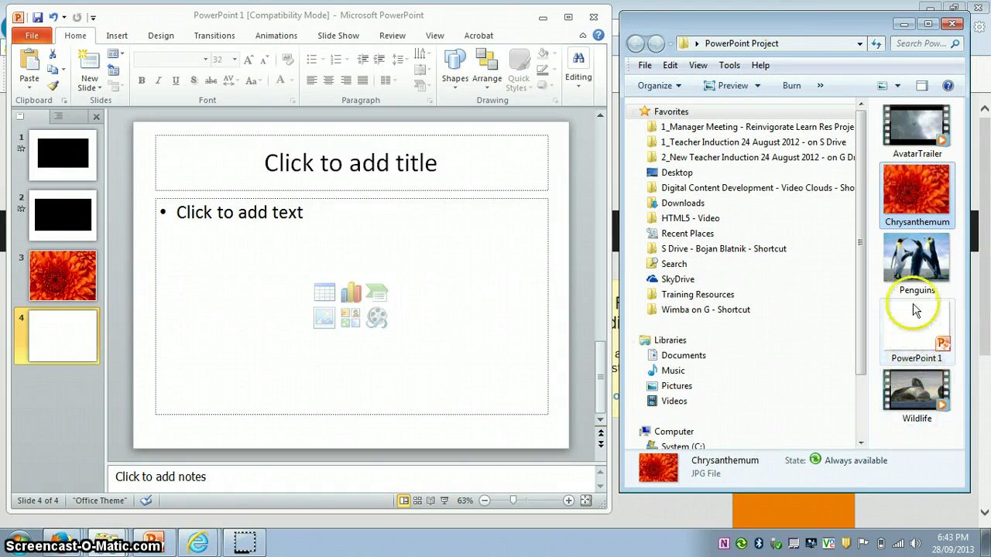
left_click(915, 258)
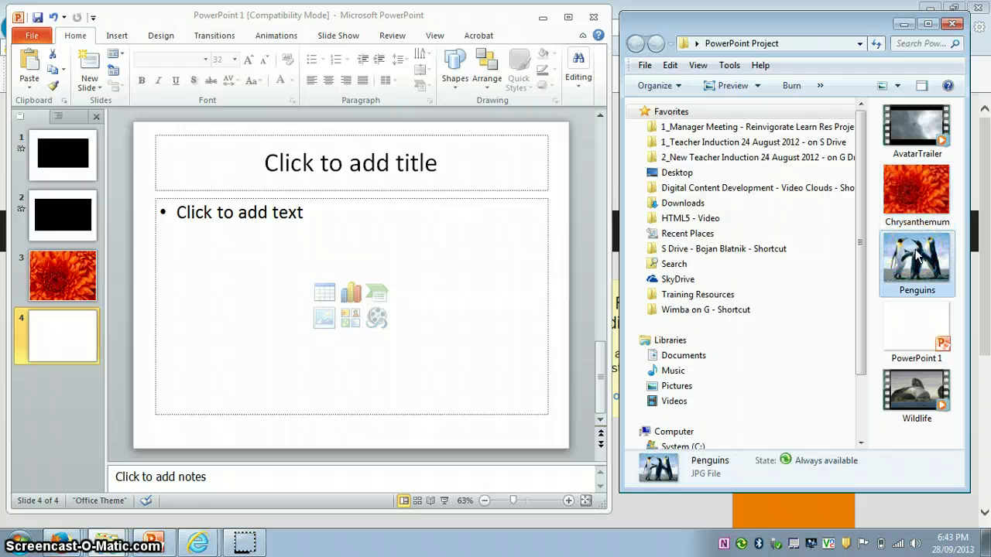
left_click_drag(917, 257, 320, 251)
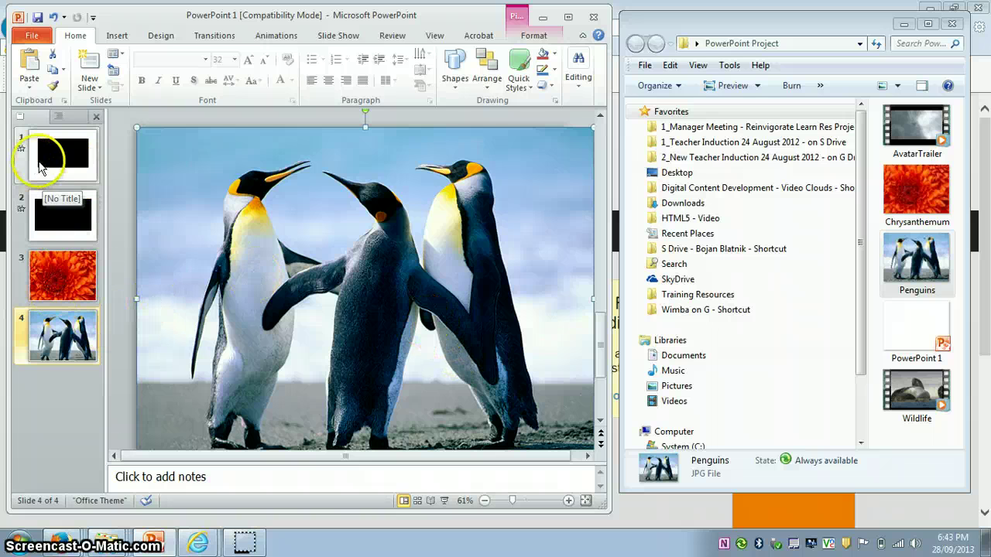
left_click(65, 154)
left_click(68, 220)
left_click(69, 264)
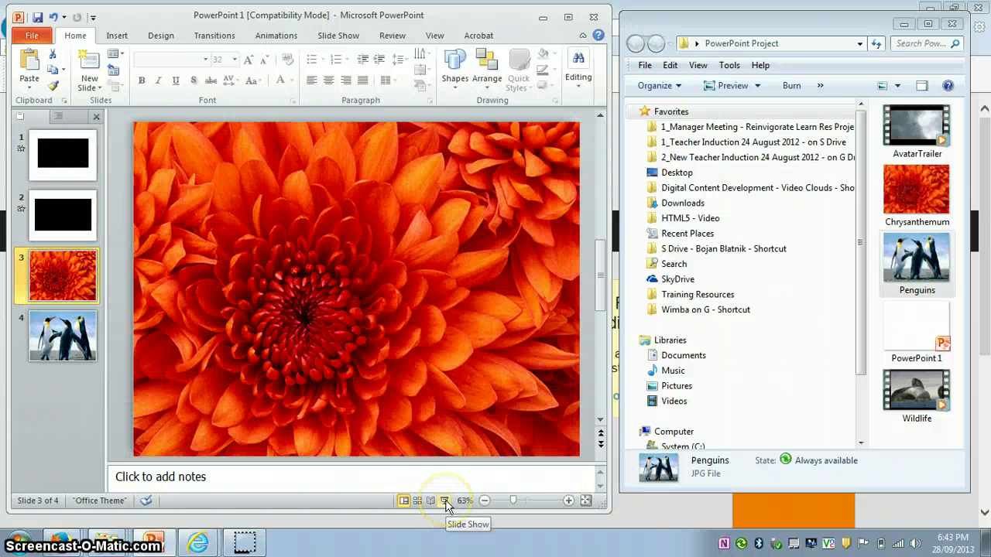
left_click(445, 503)
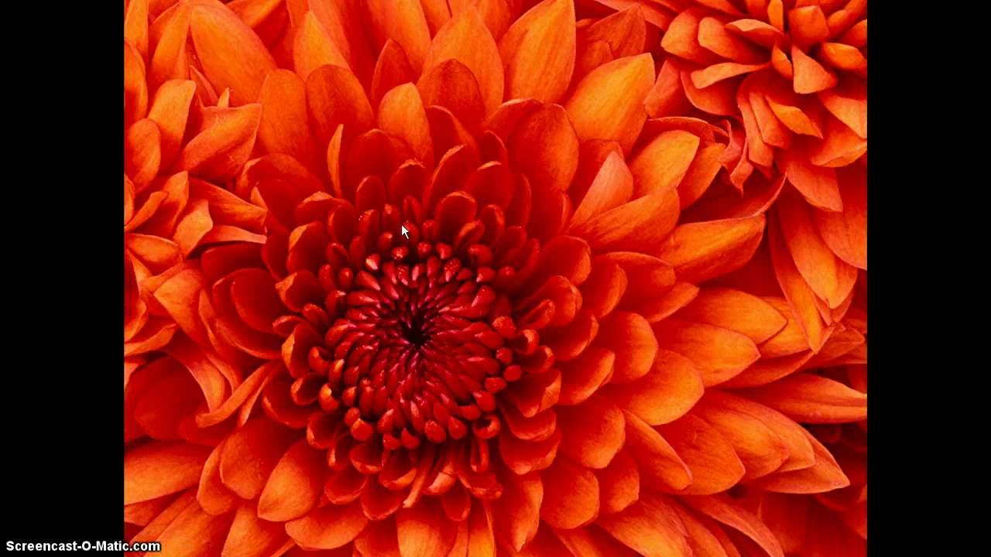
key("Right")
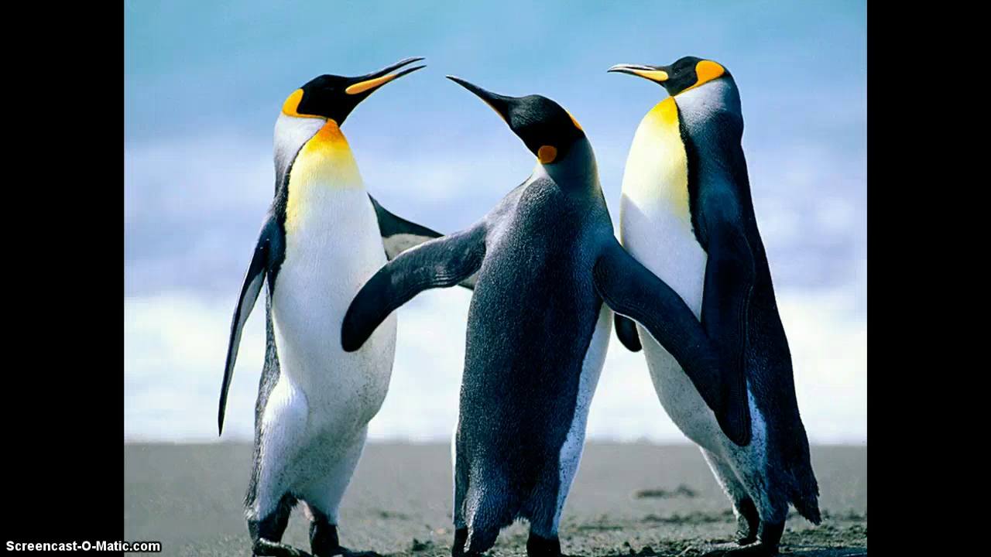
key("Escape")
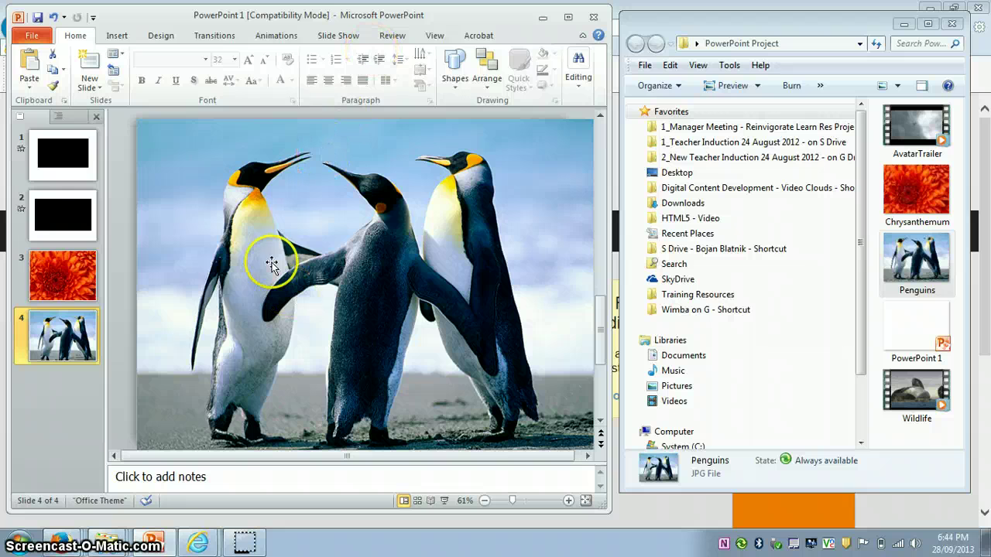
Step: Apply the Uncover transition to slide 1, then apply it to all slides
left_click(48, 158)
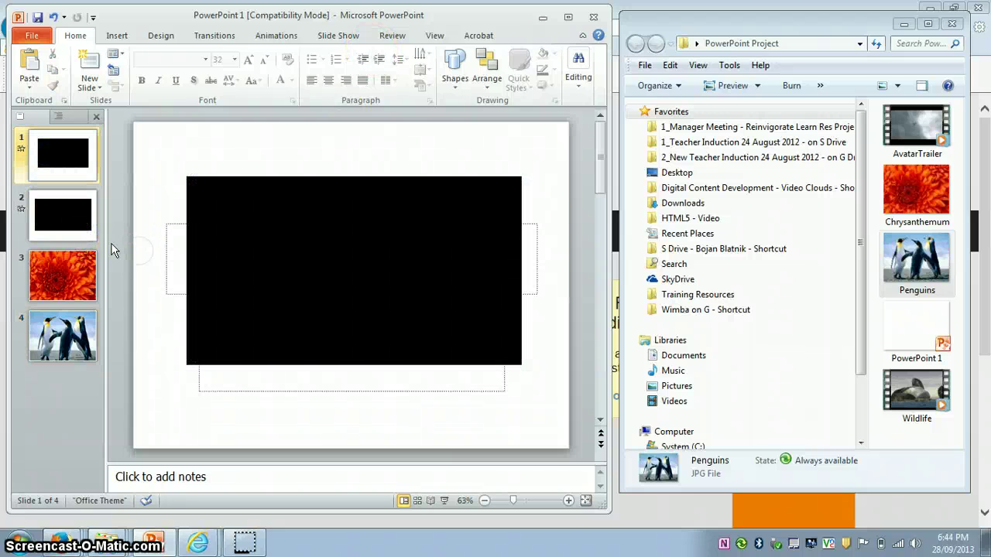
left_click(62, 213)
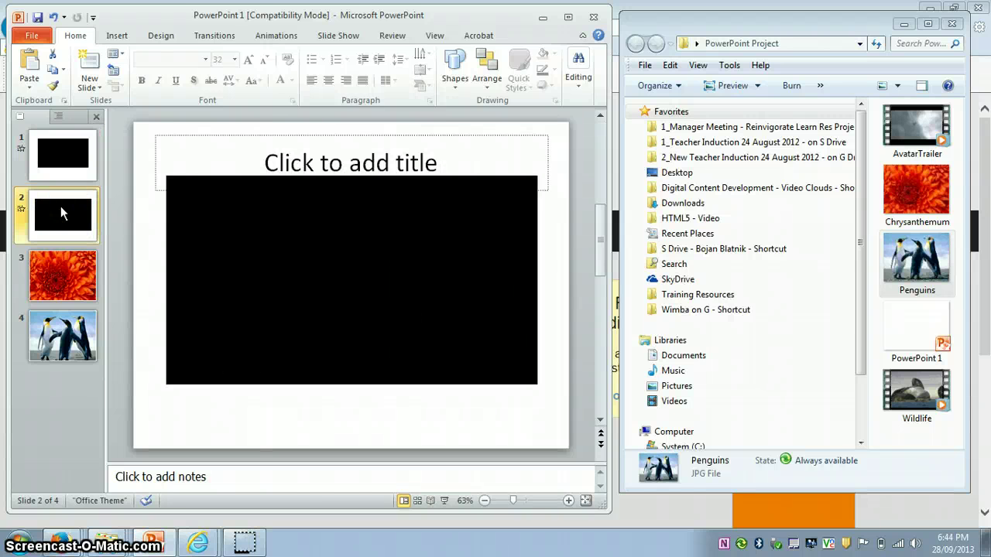
left_click(70, 173)
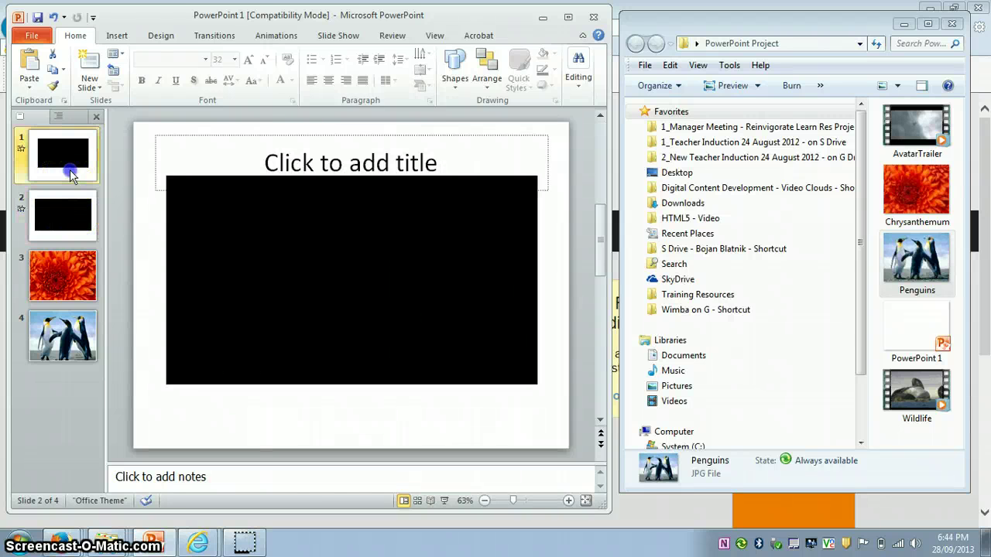
left_click(70, 171)
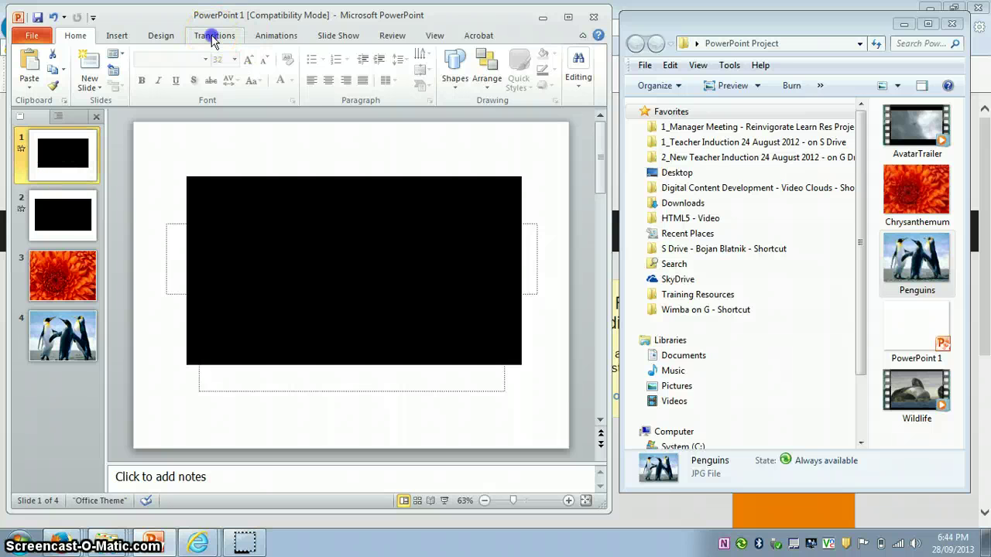
left_click(214, 39)
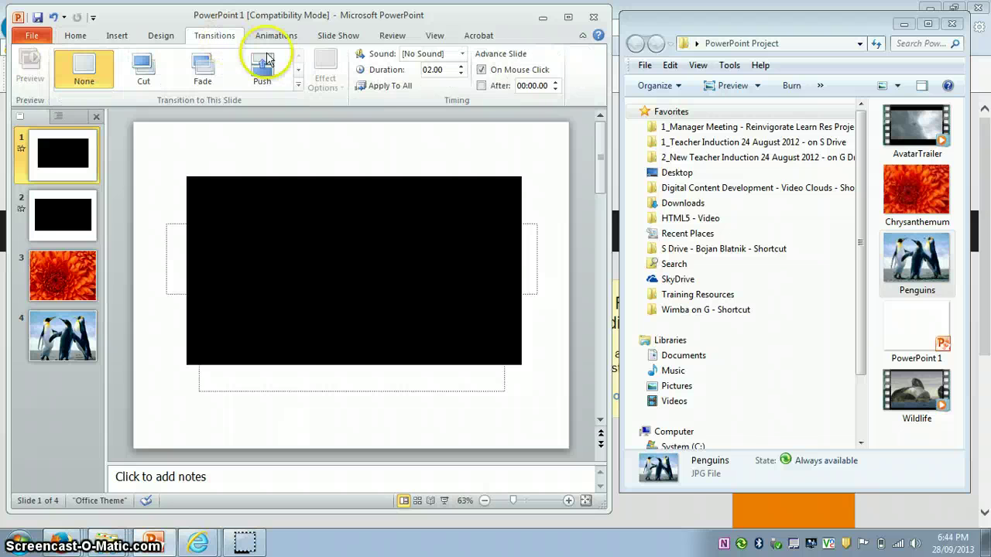
left_click(298, 87)
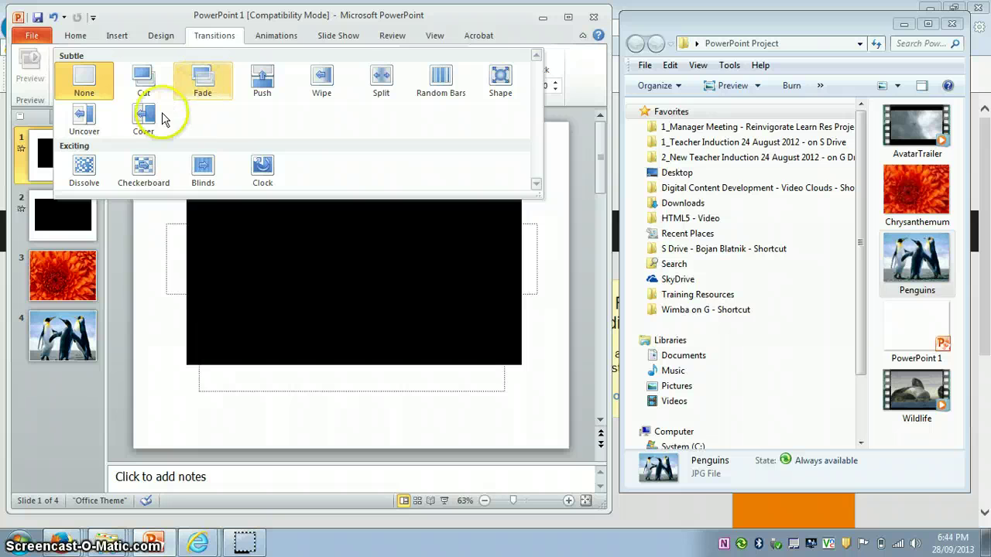
left_click(85, 122)
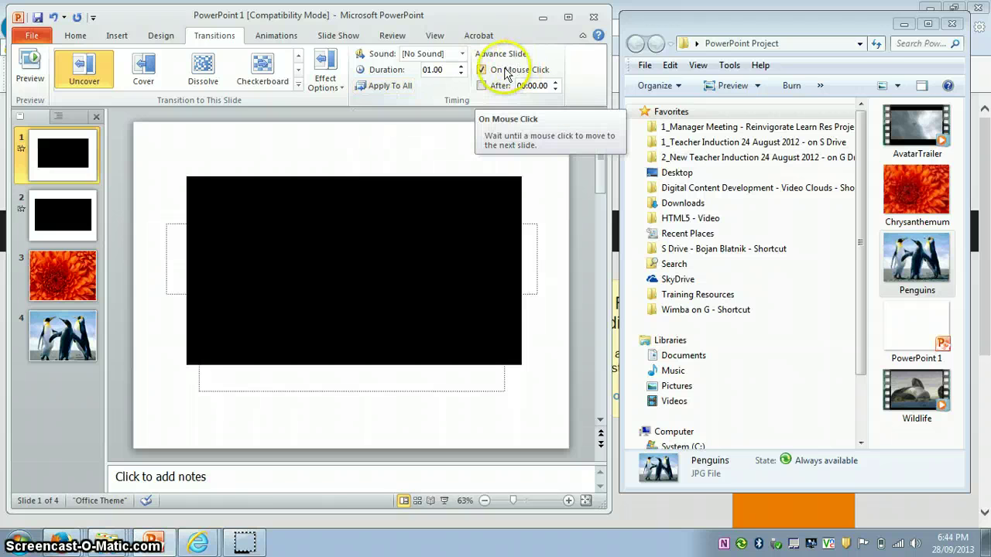
left_click(370, 87)
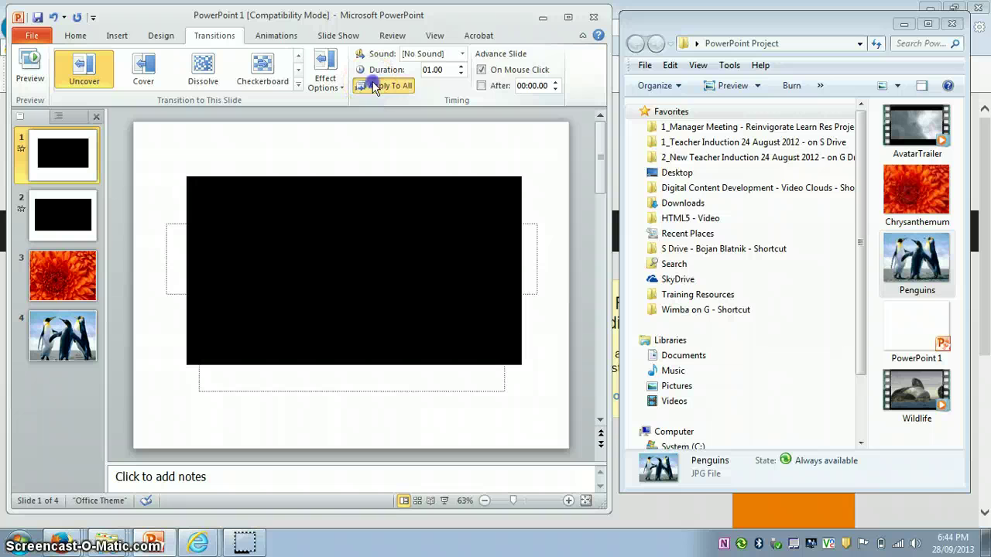
Step: Play the slide show from slide 1 through to the penguin slide, then end it
left_click(445, 503)
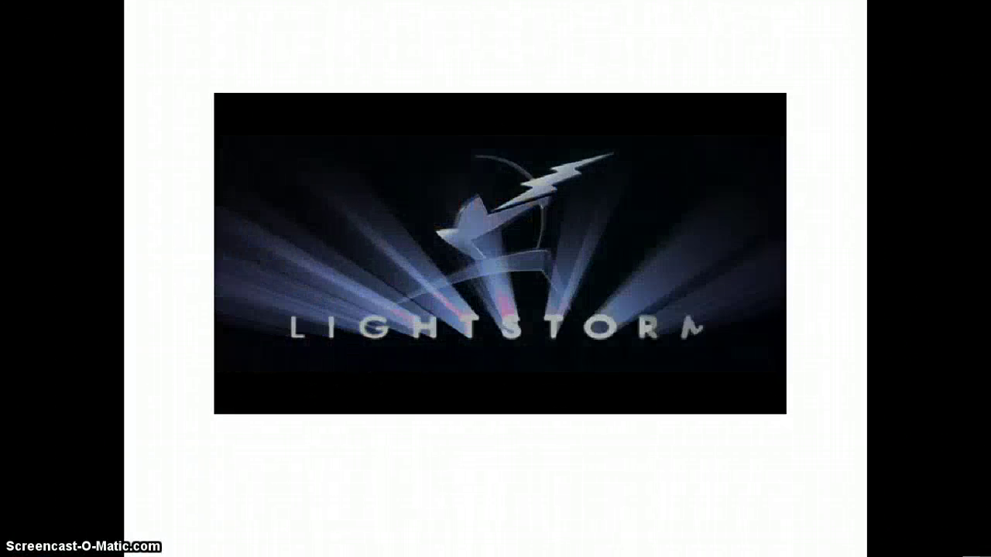
left_click(507, 467)
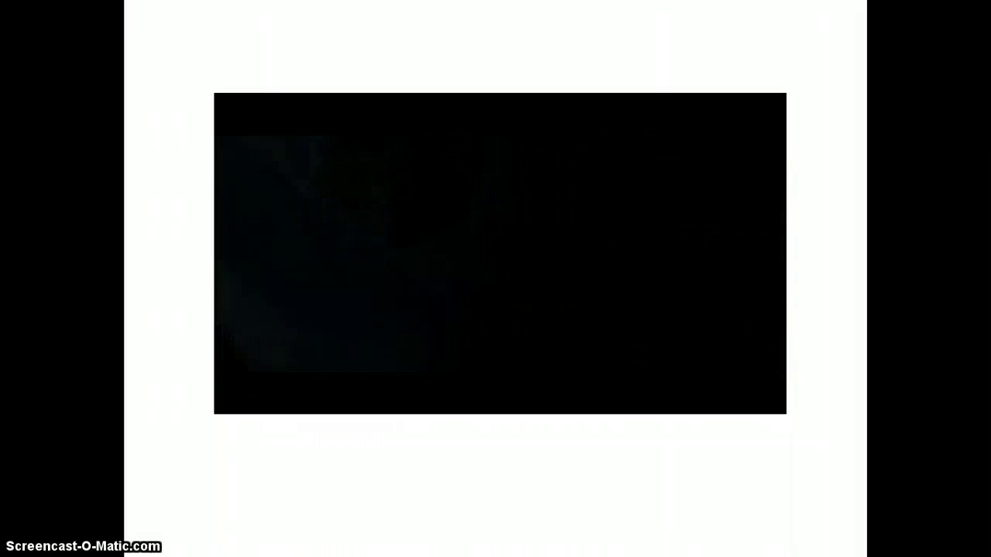
key("Right")
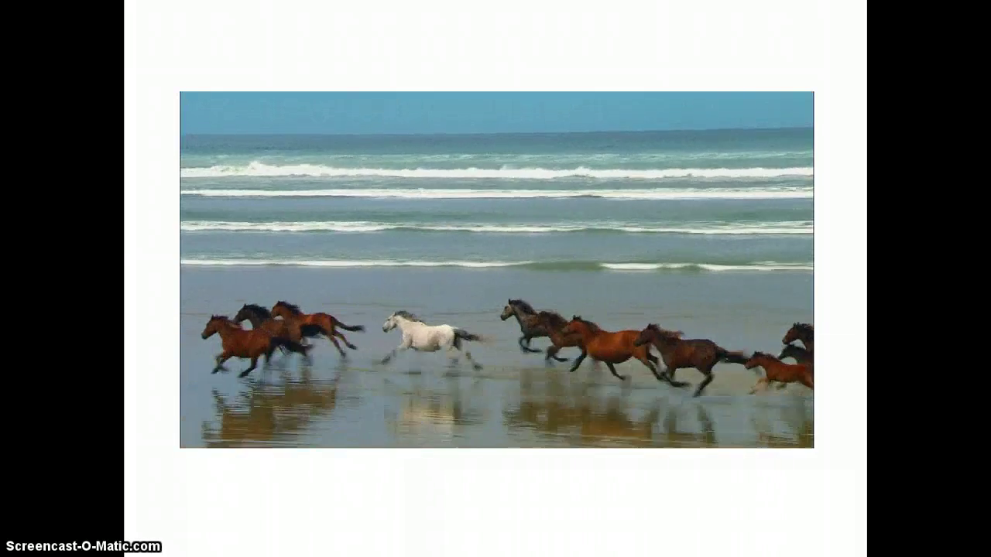
key("Right")
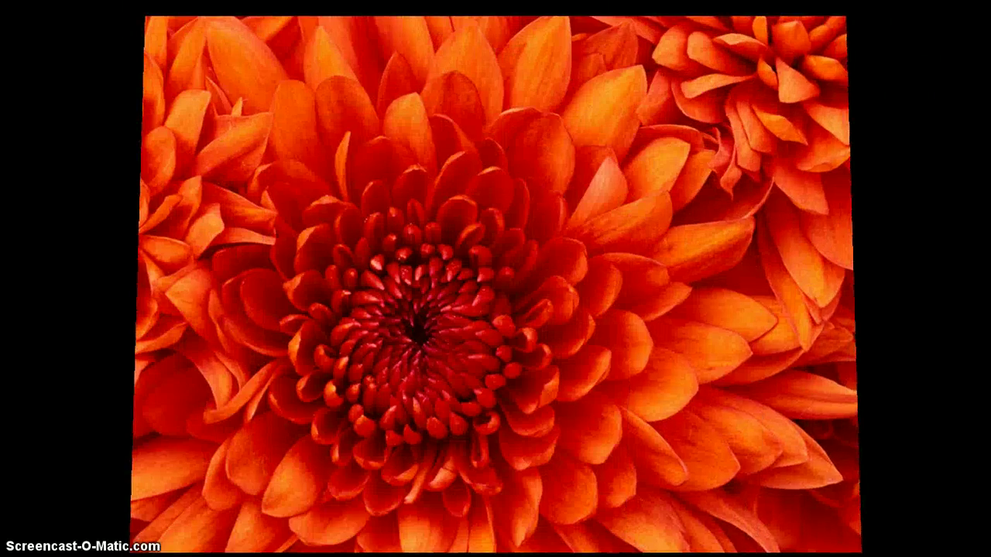
key("Right")
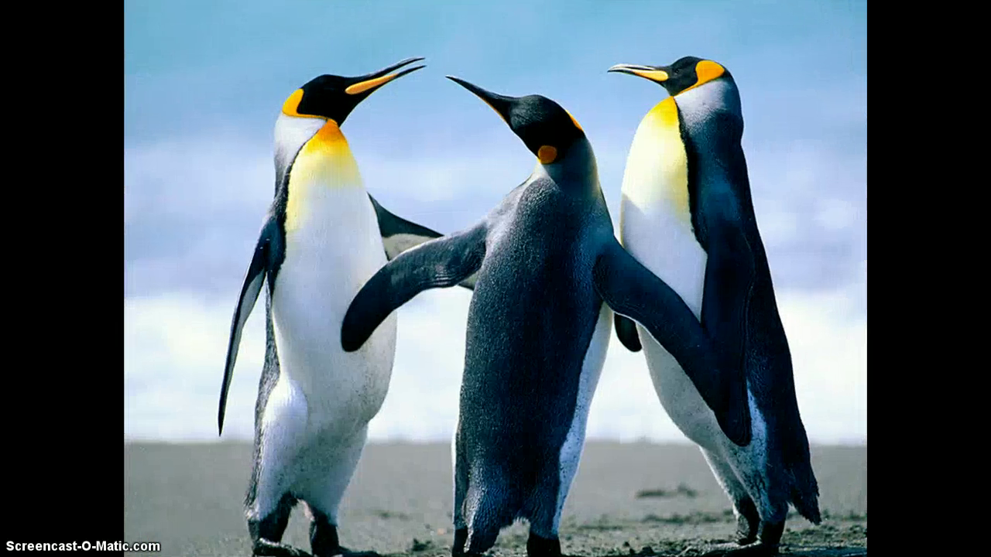
key("Escape")
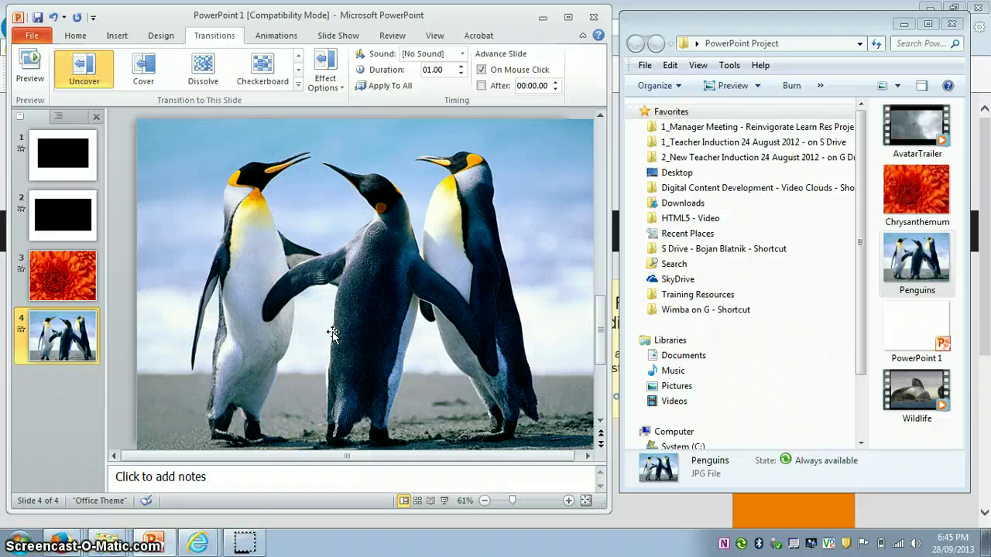
Step: Return to penguin slide 4 and open the Audio dropdown on the Insert tab
left_click(64, 283)
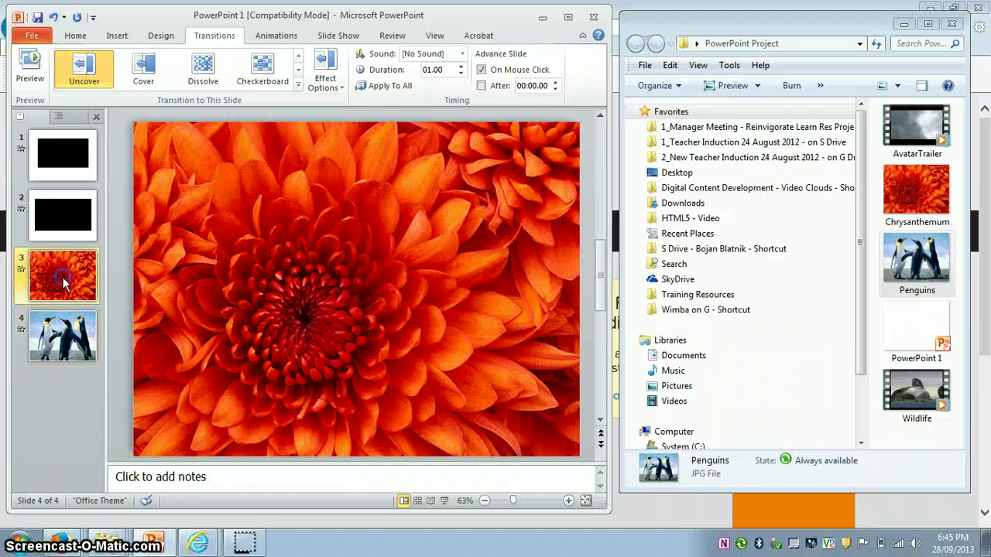
left_click(66, 329)
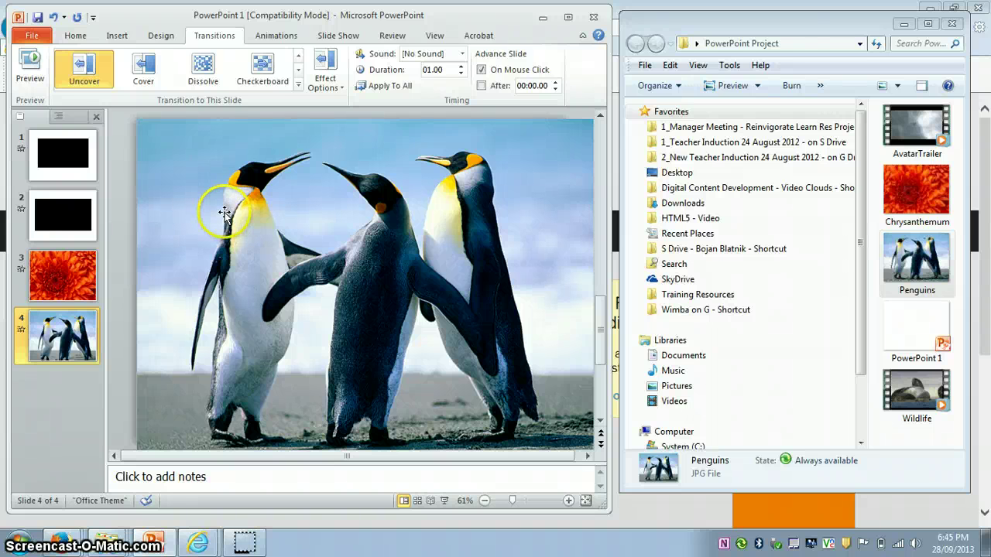
left_click(55, 339)
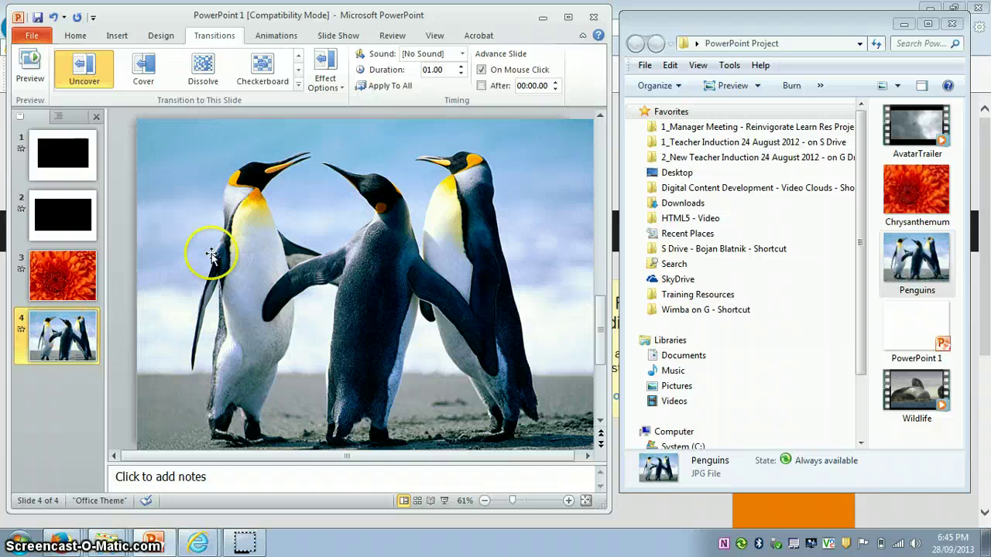
left_click(73, 39)
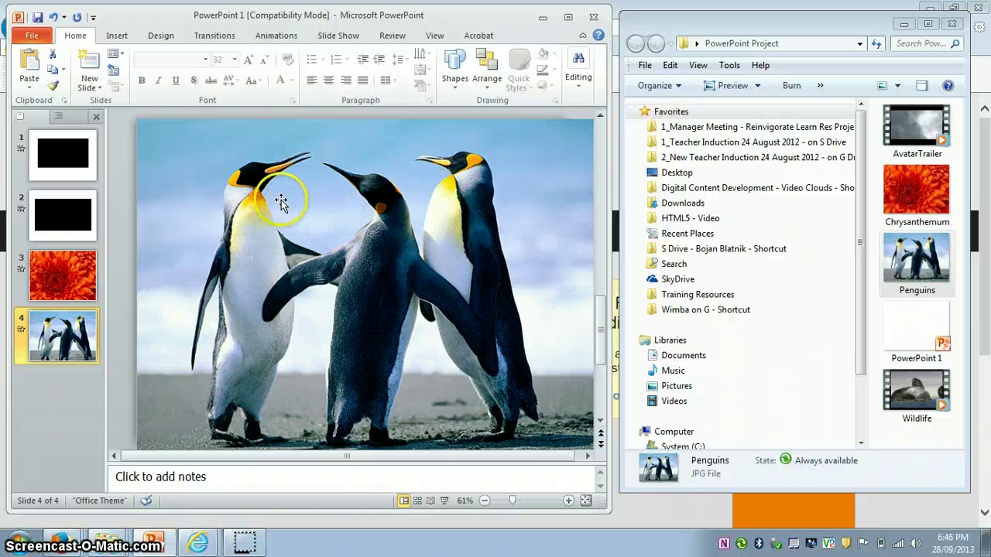
left_click(115, 37)
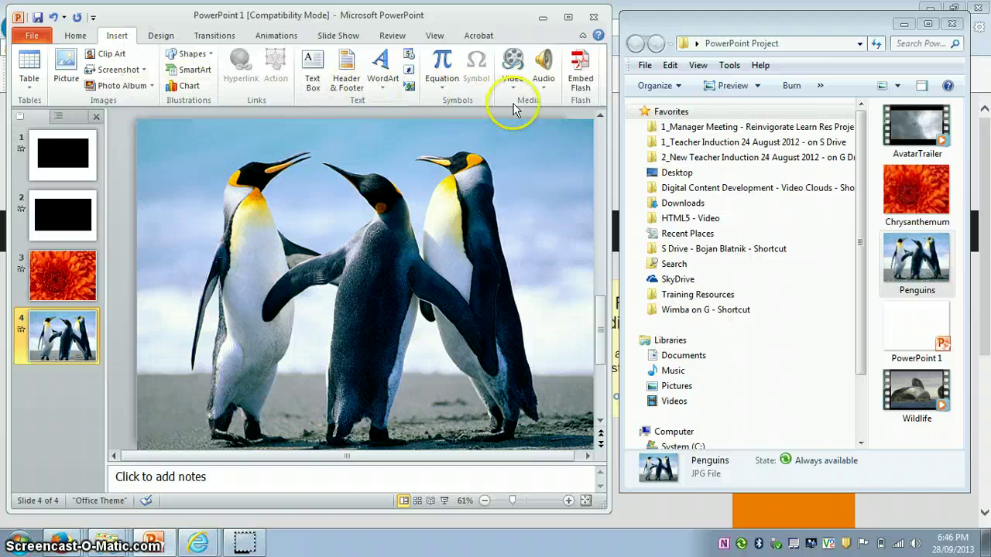
left_click(545, 87)
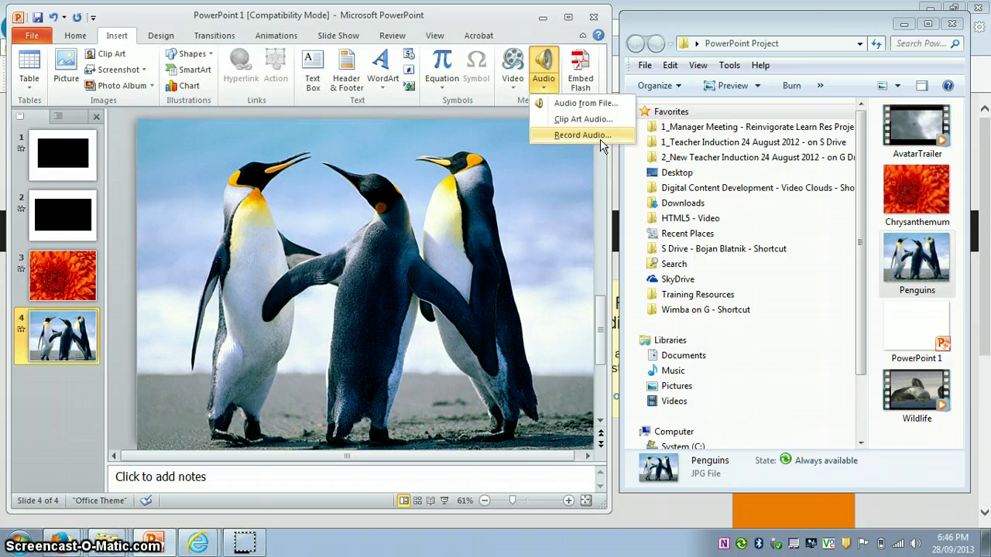
Step: Record a roughly 6-second narration clip and insert it on the Penguins slide
left_click(124, 37)
left_click(547, 87)
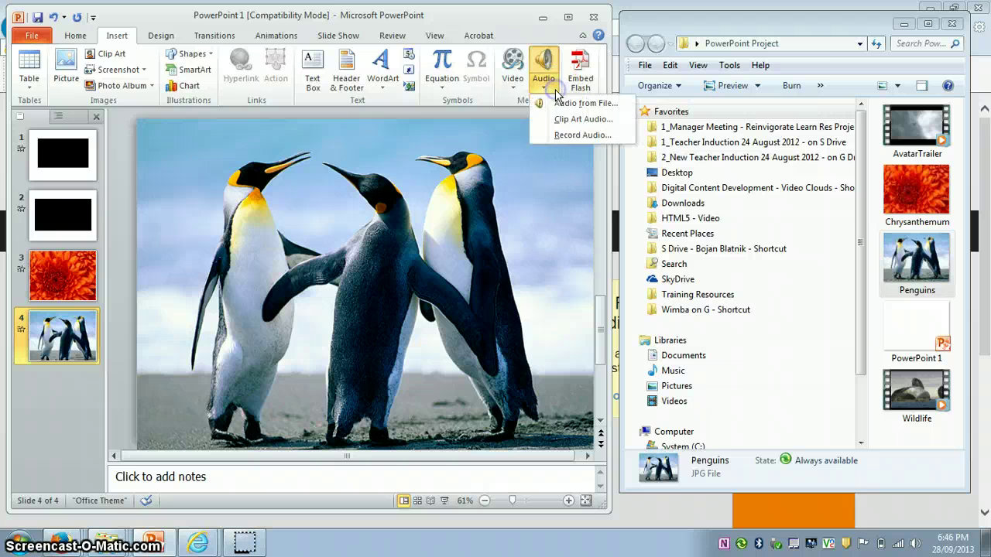
left_click(580, 135)
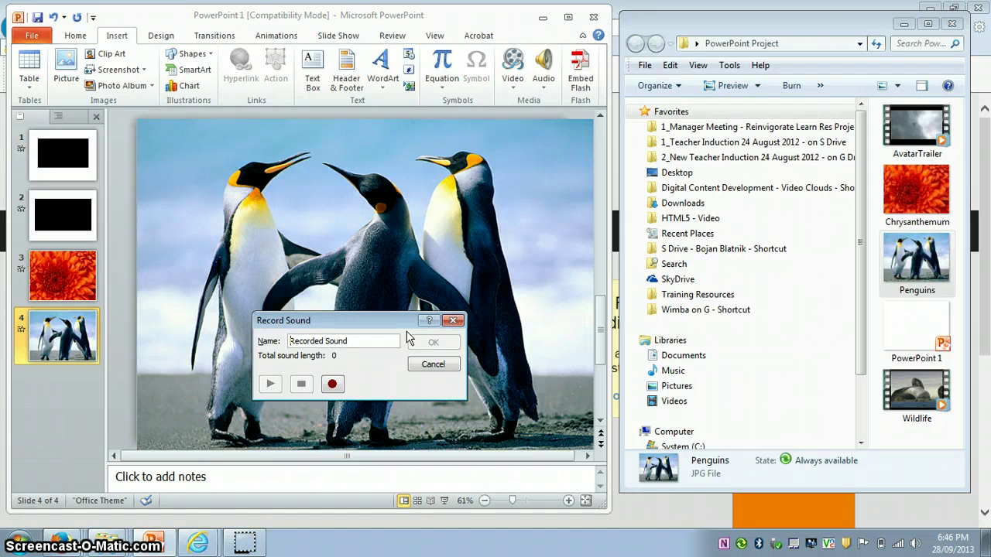
left_click(333, 385)
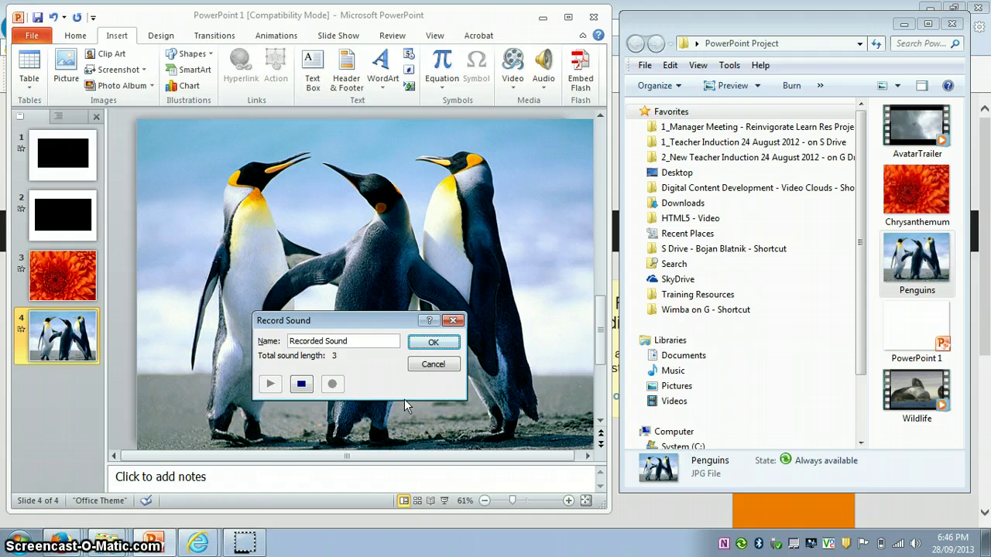
left_click(433, 343)
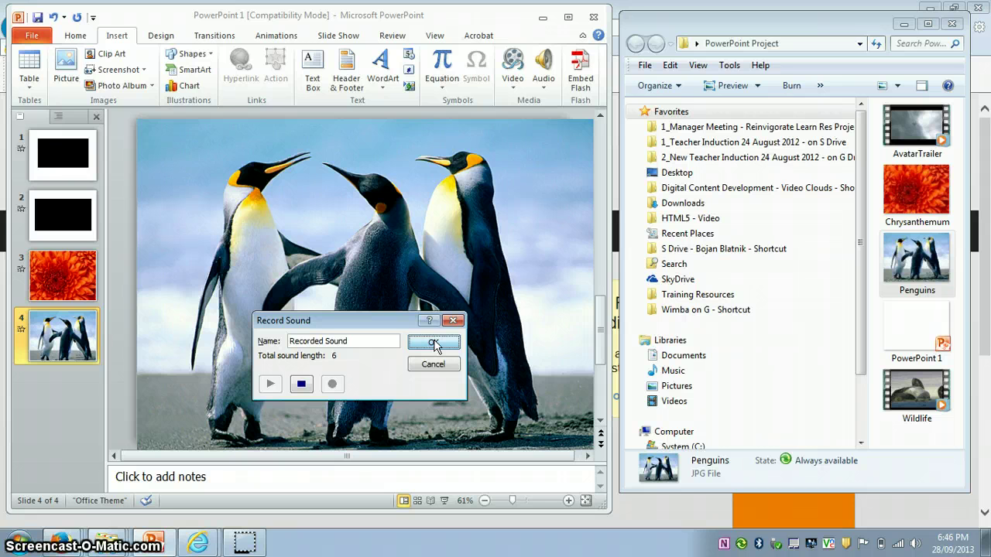
left_click(433, 342)
left_click(334, 384)
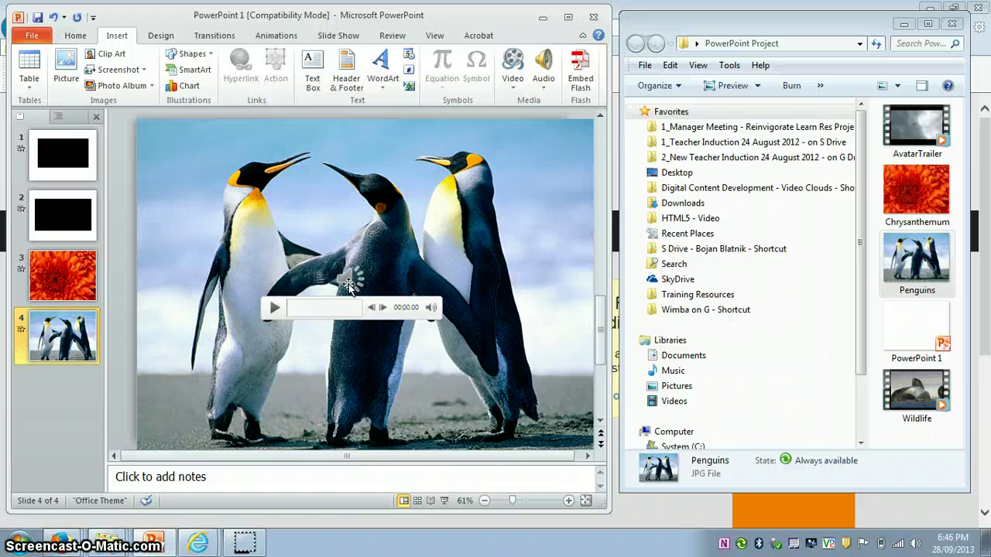
Step: Select the recorded sound icon on slide 4 and play it back
left_click(272, 308)
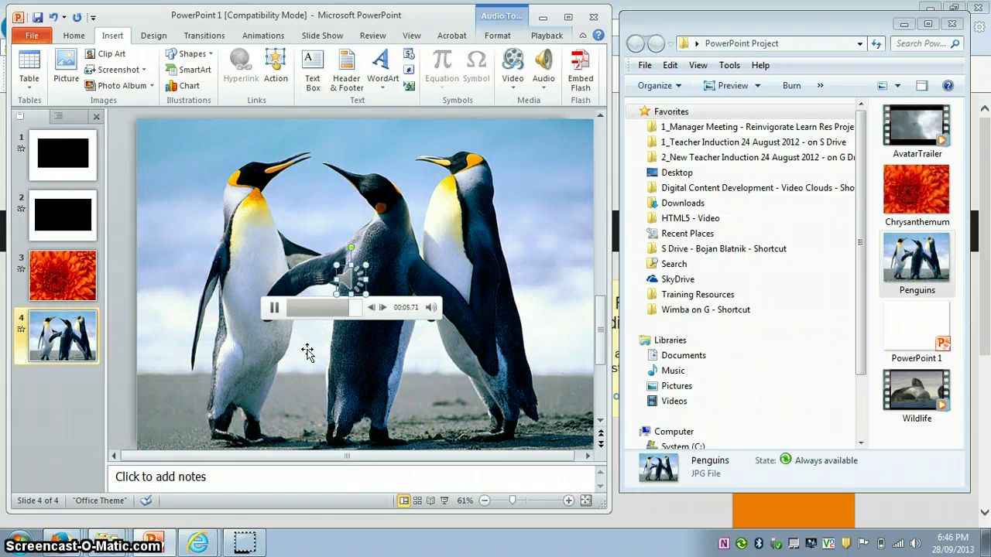
left_click(35, 356)
left_click(350, 287)
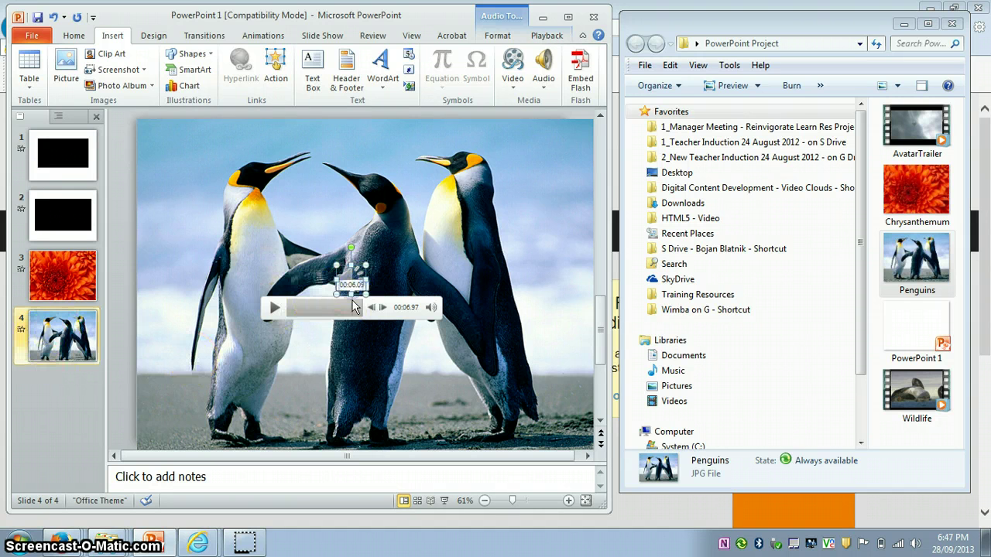
Step: Show the sound's Playback settings, currently starting On Click
left_click(498, 36)
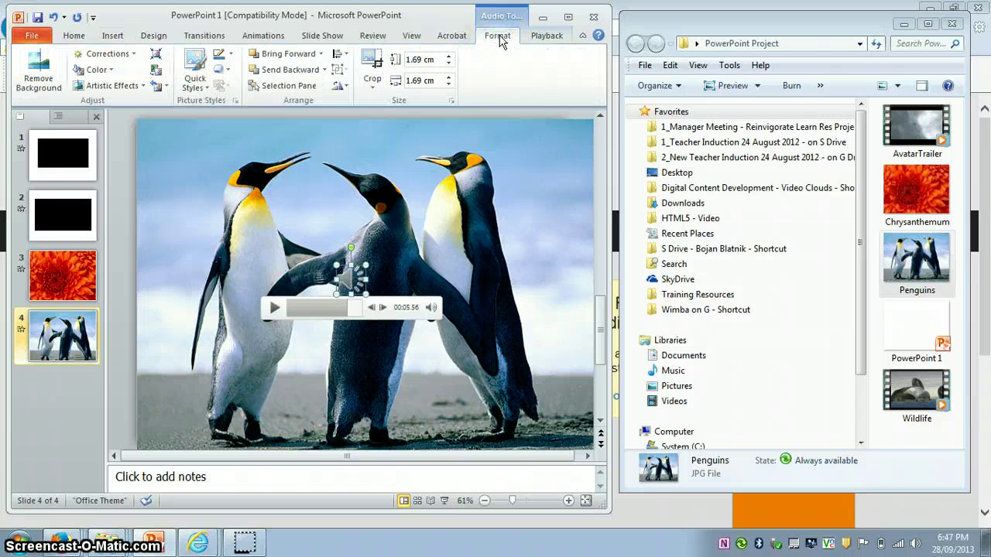
left_click(350, 285)
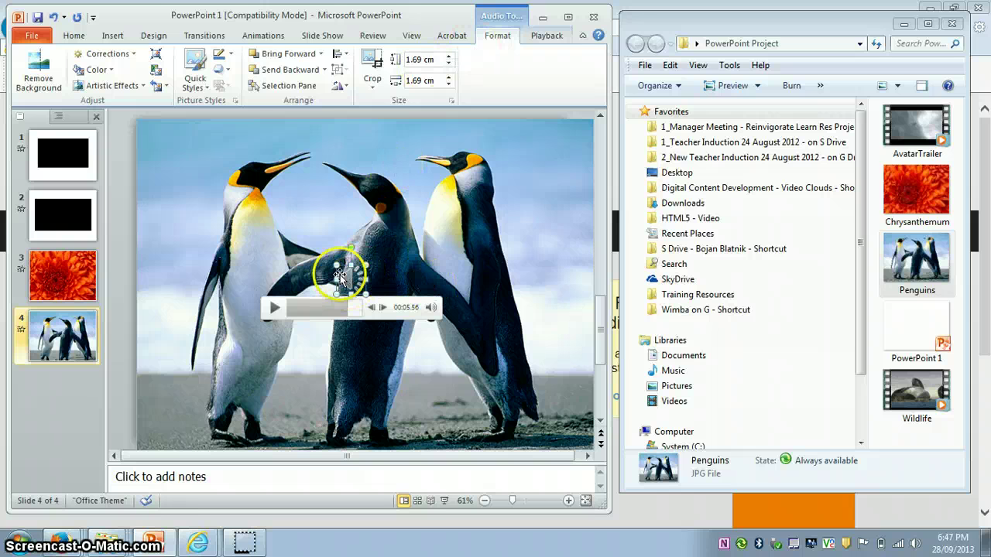
left_click(552, 37)
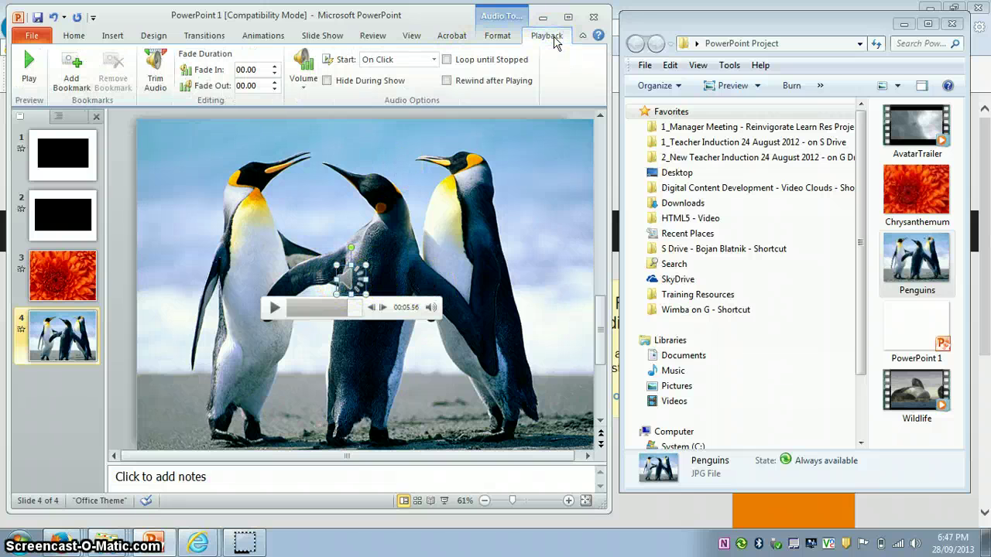
Step: Set the recorded sound to start Automatically, preview it briefly, then deselect it
left_click(435, 60)
left_click(388, 75)
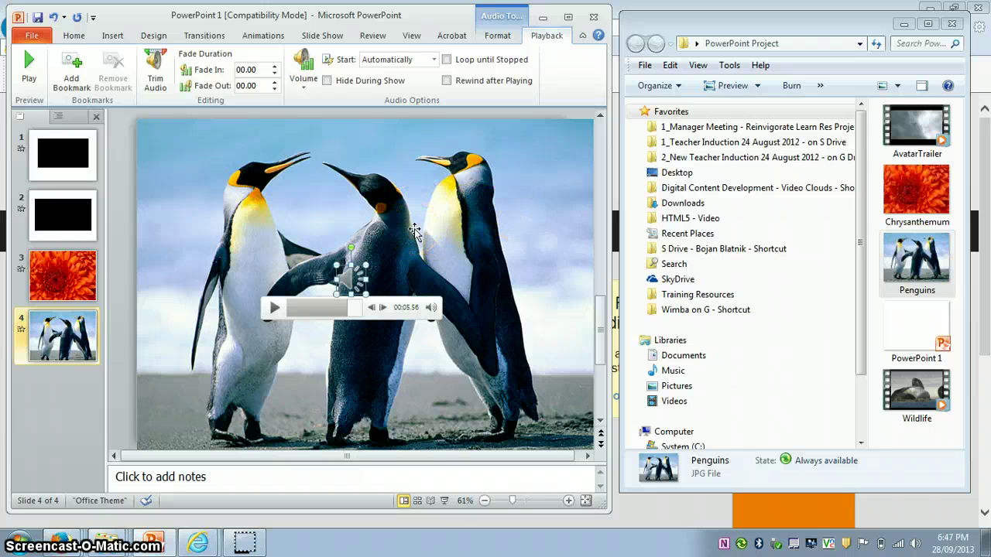
left_click(30, 65)
left_click(30, 66)
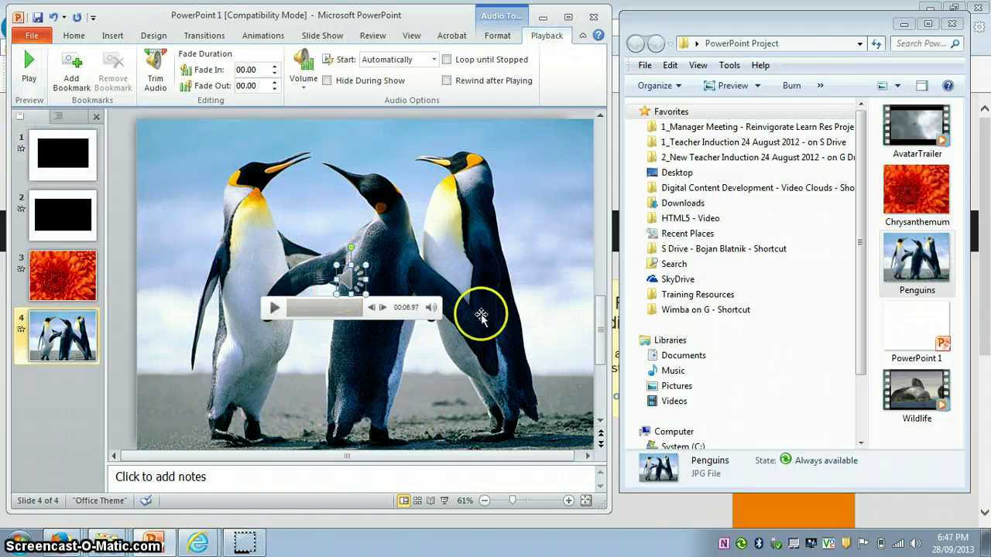
left_click(461, 270)
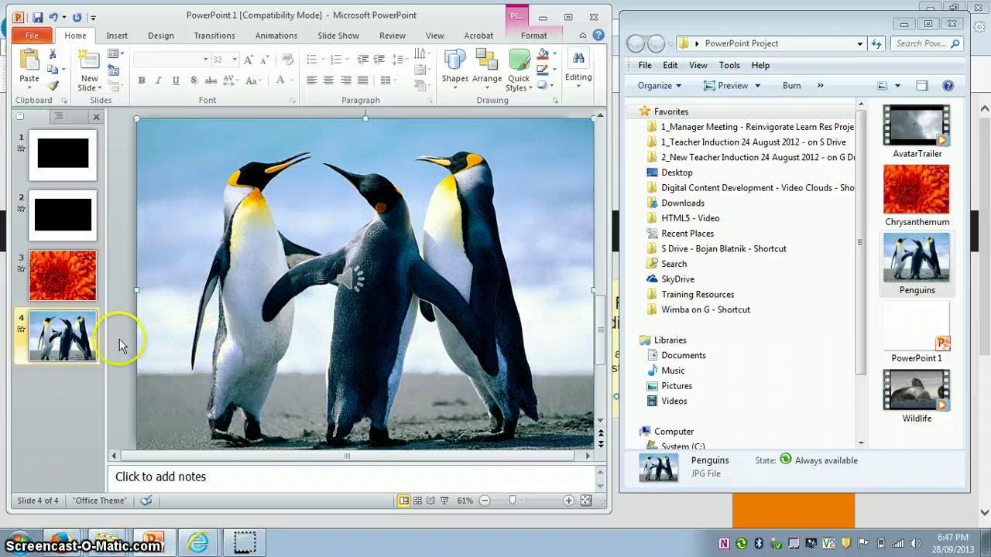
left_click(62, 335)
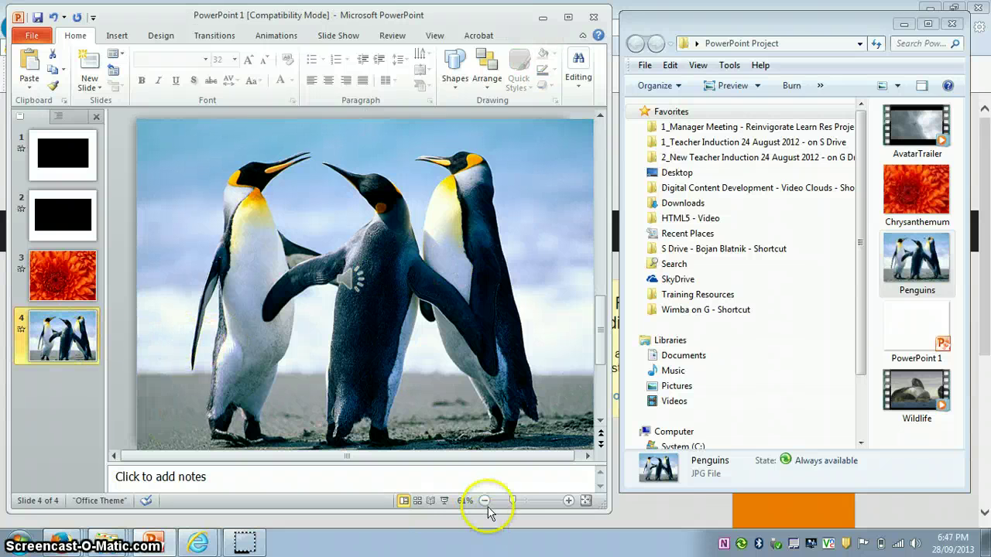
left_click(445, 501)
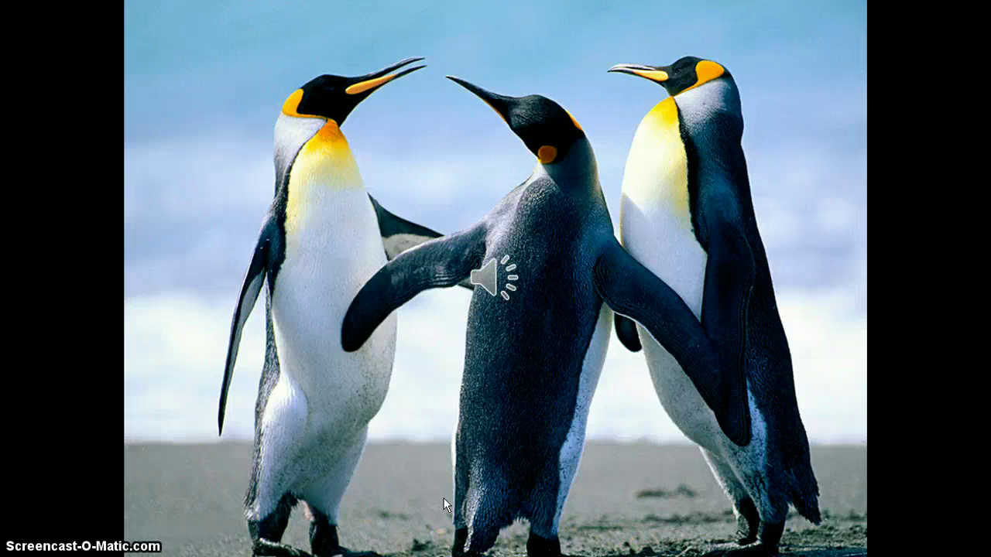
key("Escape")
mouse_move(367, 325)
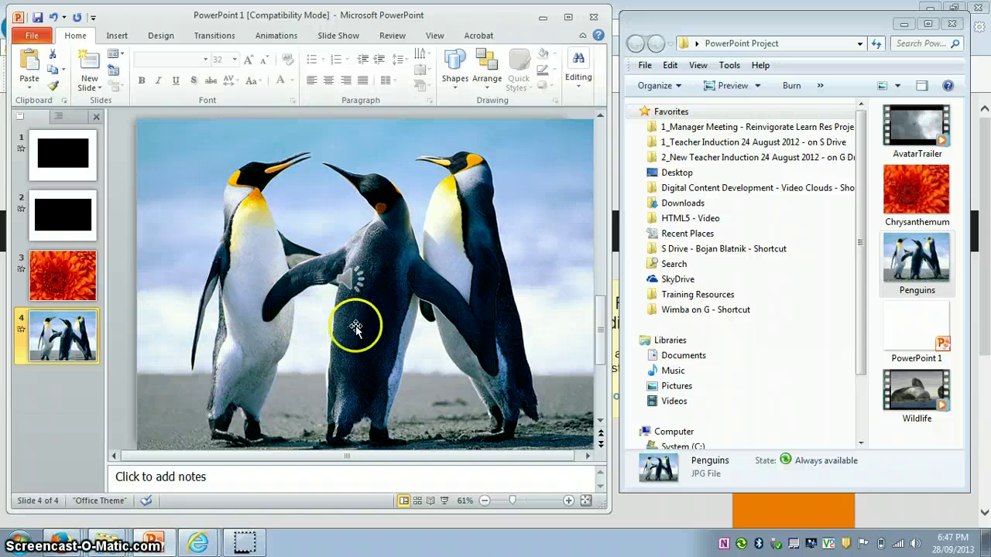
Step: Send the 1.69 cm sound icon backward behind the penguin picture
left_click(344, 278)
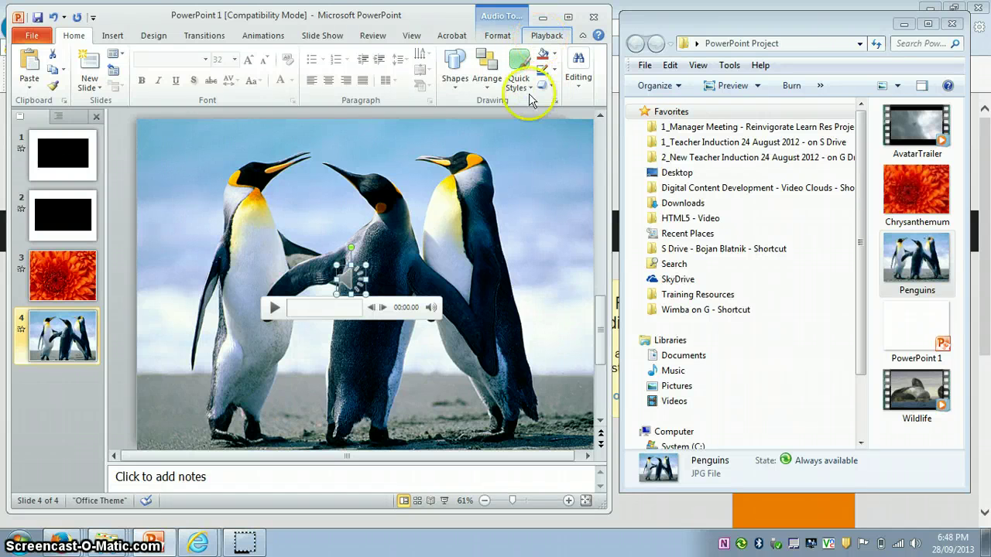
left_click(497, 36)
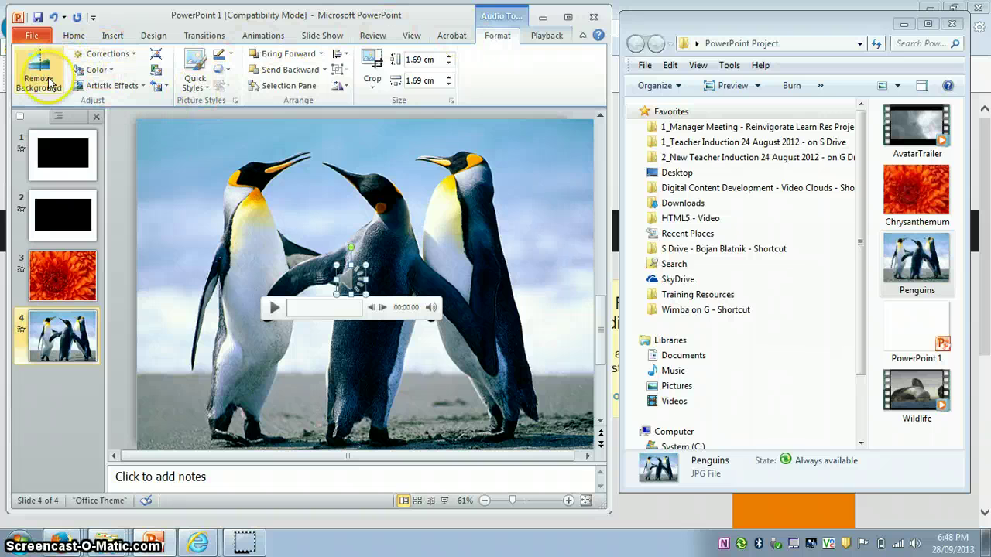
left_click(303, 71)
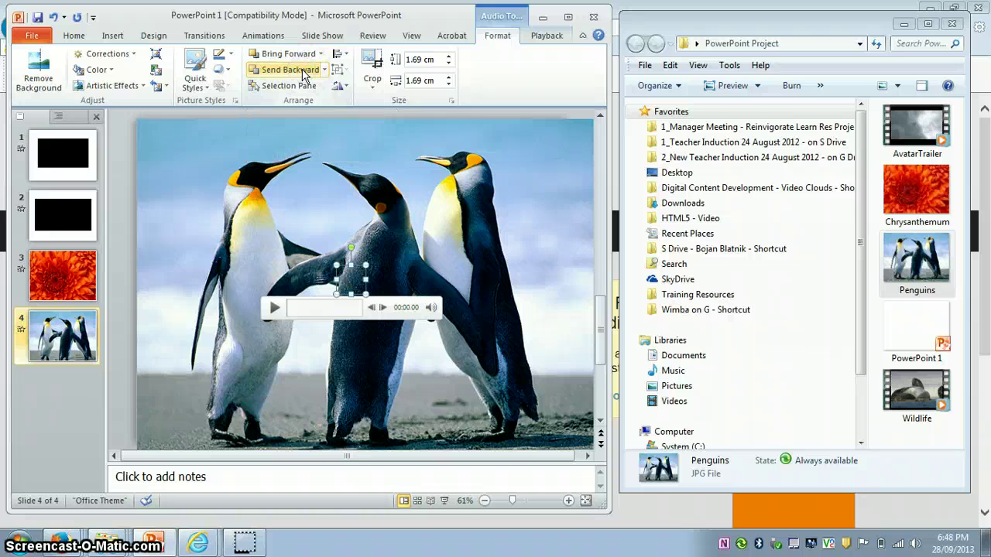